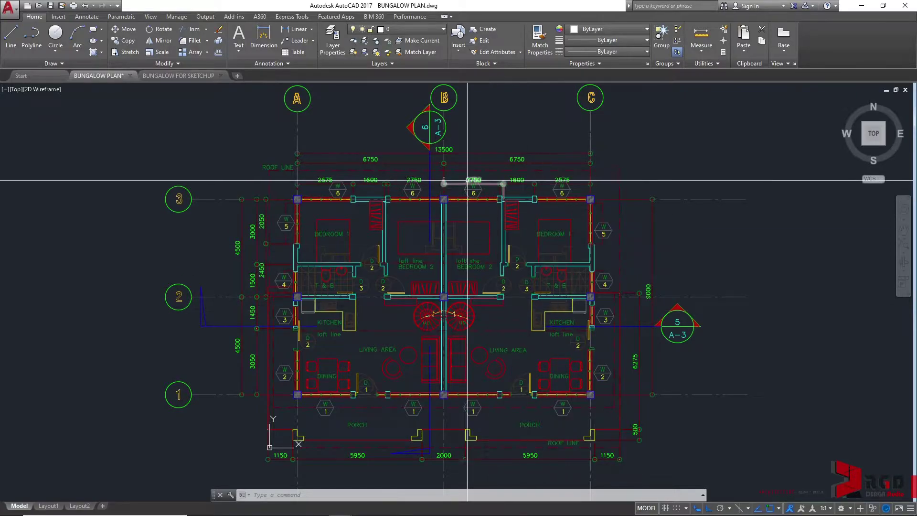
# Make the BUNGALOW FOR SKETCHUP drawing the active file in AutoCAD 2017.
pyautogui.click(178, 76)
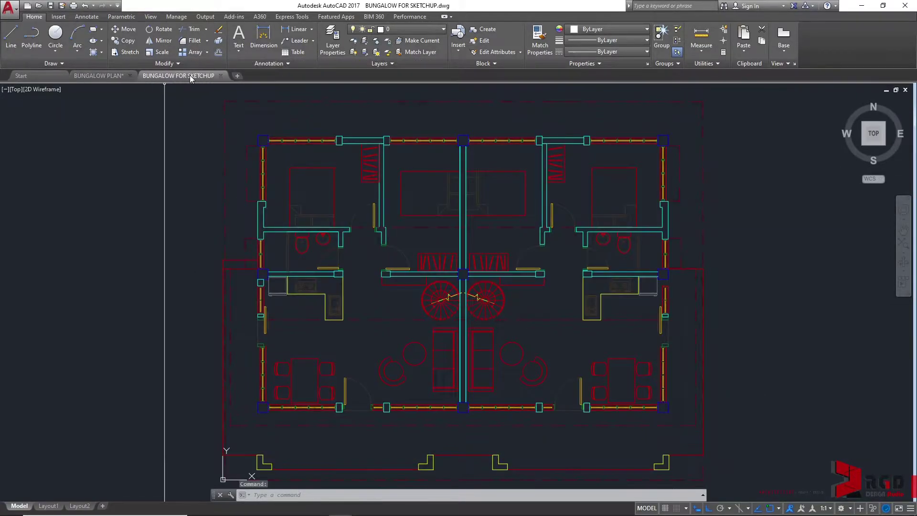
pyautogui.moveTo(194, 78)
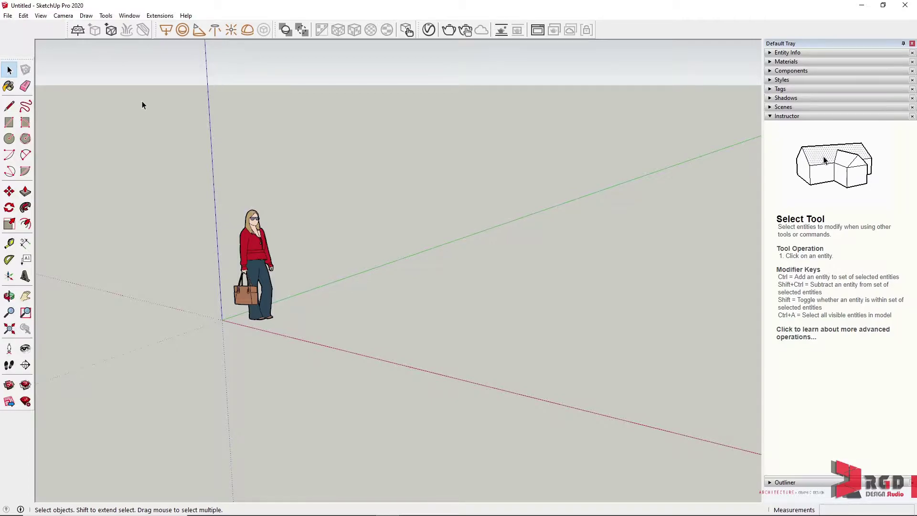
# Pick BUNGALOW FOR SKETCHUP.dwg for import with file type AutoCAD Files (*.dwg, *.dxf).
pyautogui.click(7, 15)
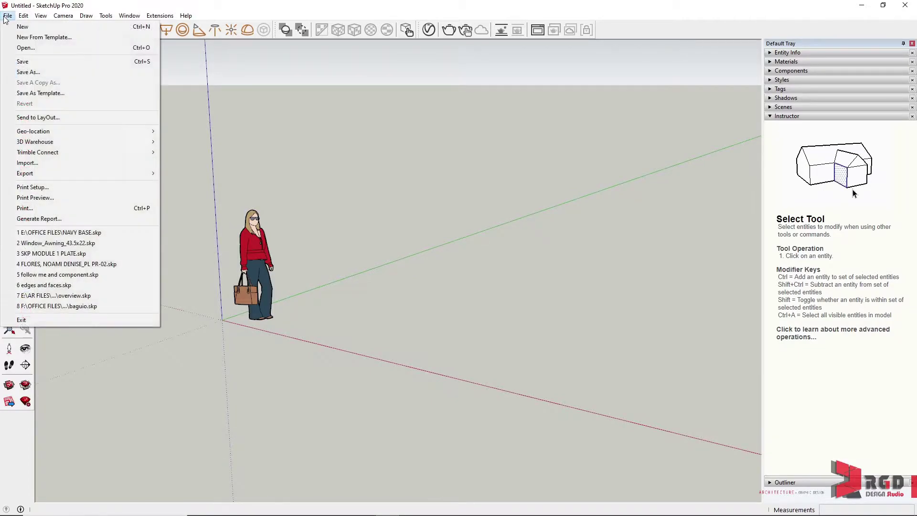
pyautogui.click(43, 164)
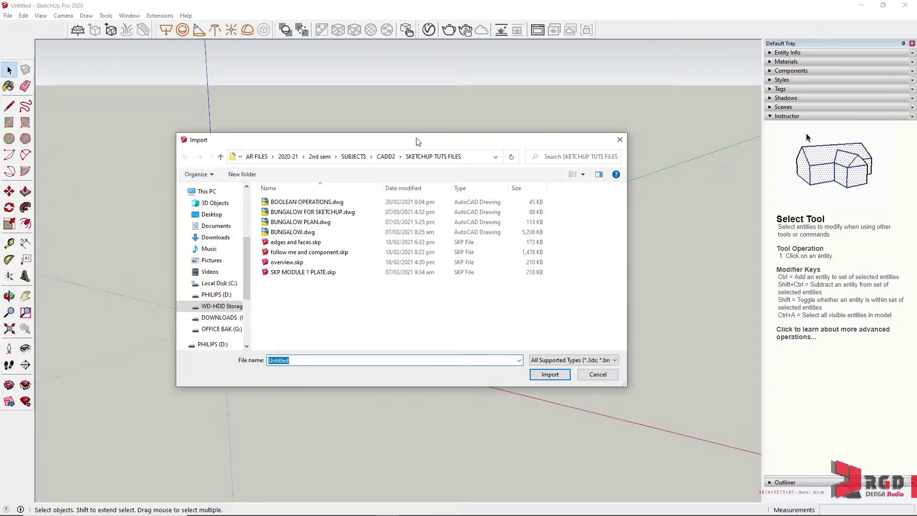
pyautogui.click(334, 211)
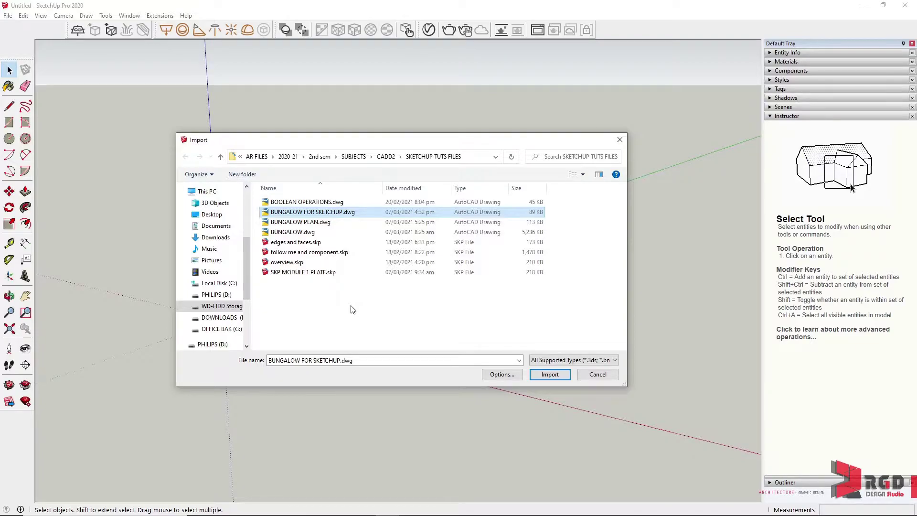
pyautogui.click(614, 362)
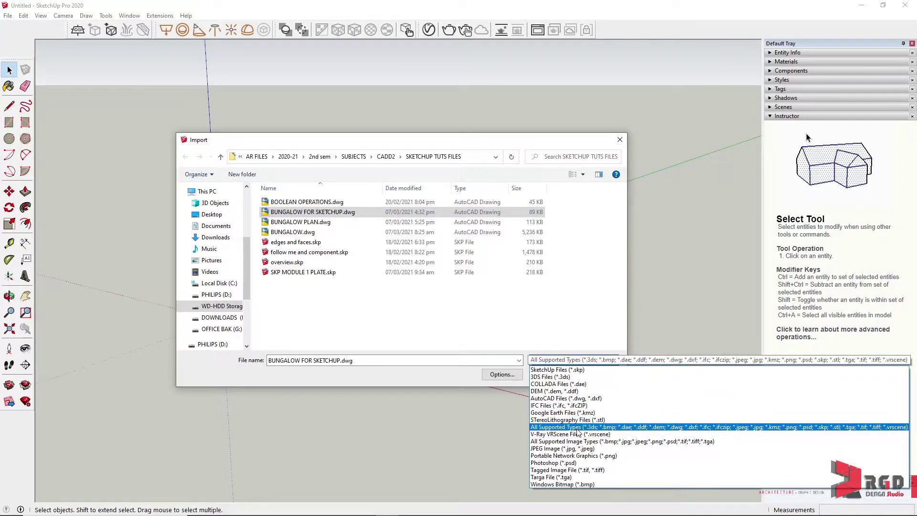
pyautogui.click(571, 399)
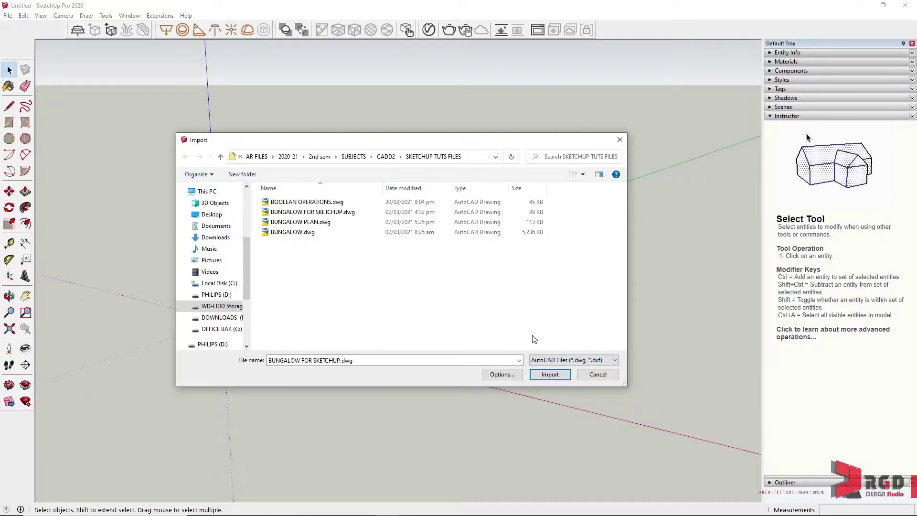
# Import BUNGALOW FOR SKETCHUP.dwg with the import units left at Millimeters.
pyautogui.click(502, 375)
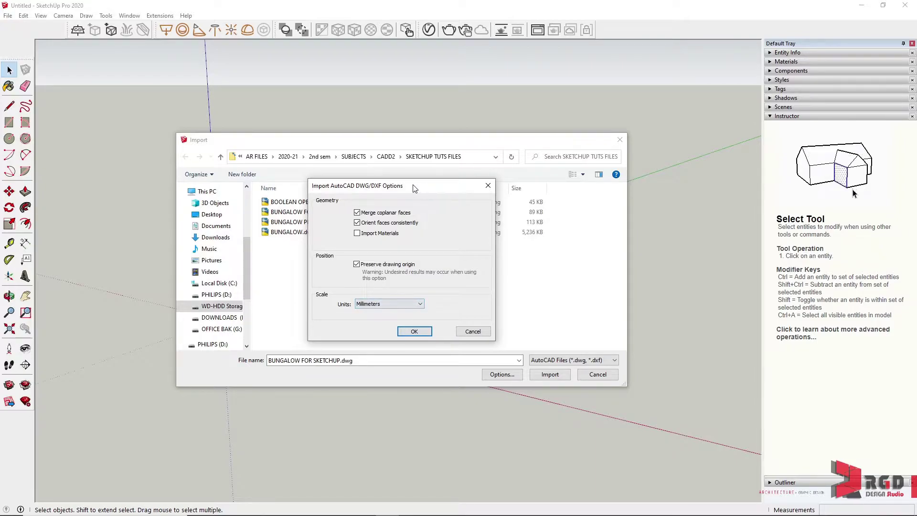
pyautogui.moveTo(419, 187); pyautogui.dragTo(504, 188)
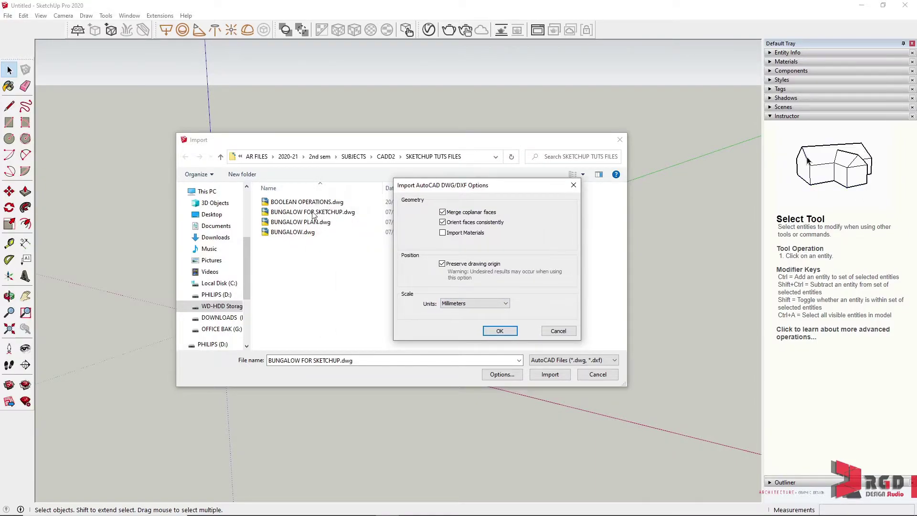
pyautogui.moveTo(521, 187); pyautogui.dragTo(413, 169)
pyautogui.click(393, 311)
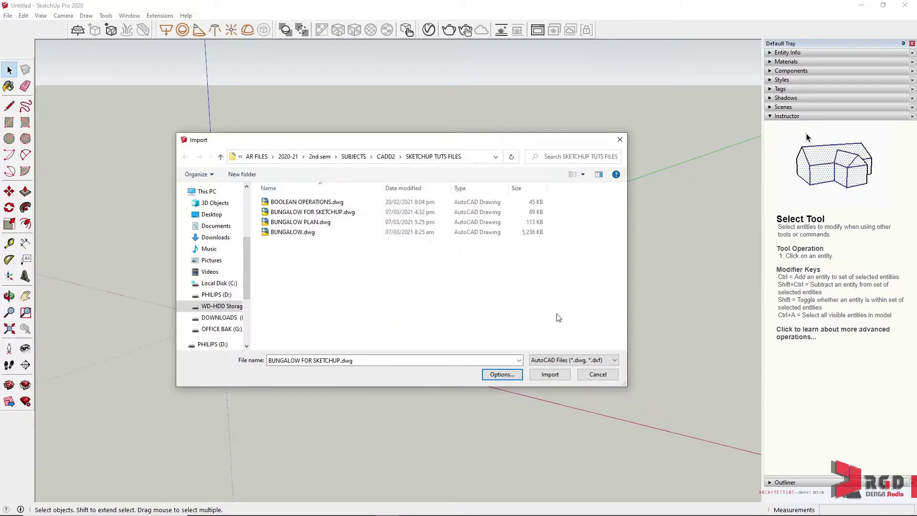
pyautogui.click(549, 375)
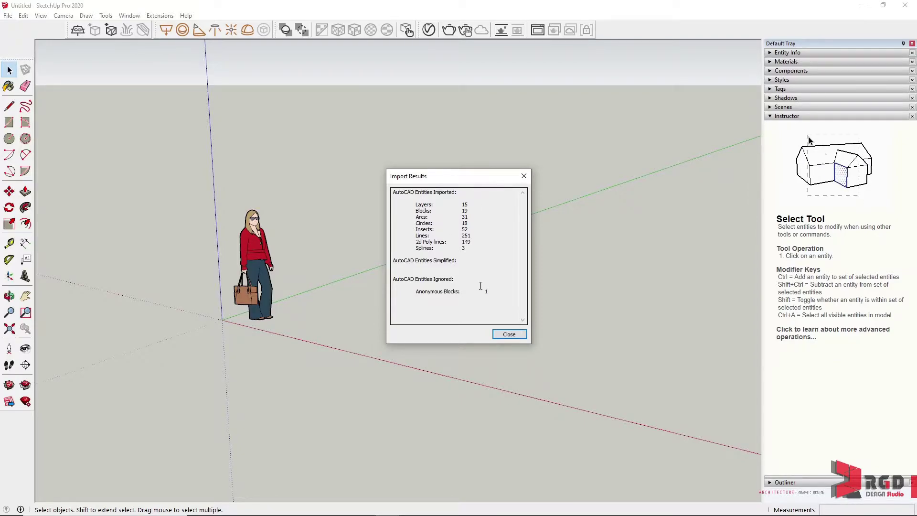
# Close the Import Results summary and view the floor plan from nearly straight above.
pyautogui.click(506, 334)
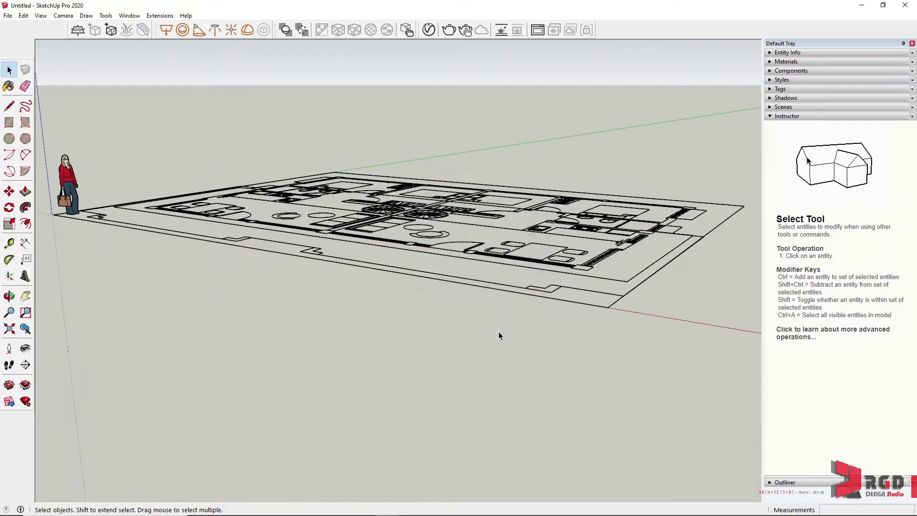
pyautogui.scroll(-2, 317, 266)
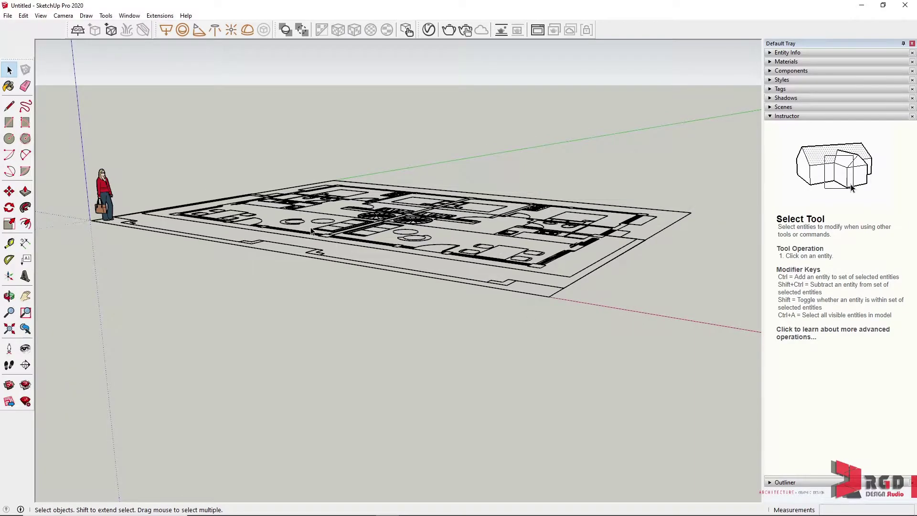
pyautogui.moveTo(312, 231); pyautogui.dragTo(395, 498, button='middle')
pyautogui.scroll(2, 381, 403)
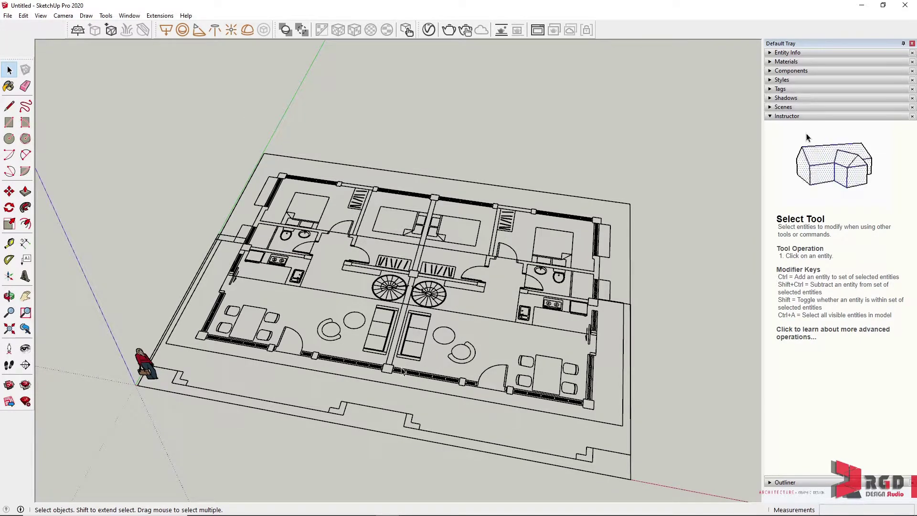
pyautogui.scroll(1, 352, 406)
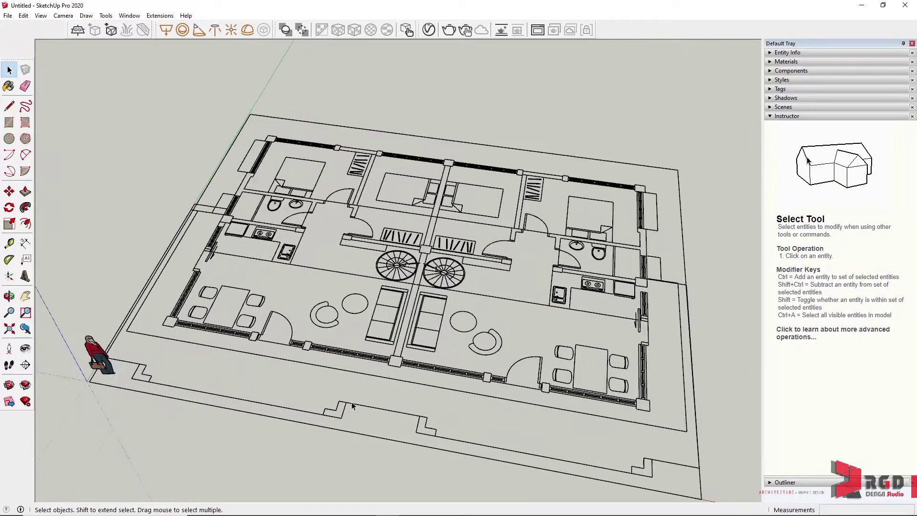
# Select the whole imported plan, group it with Ctrl+G, and enter it for editing.
pyautogui.tripleClick(389, 364)
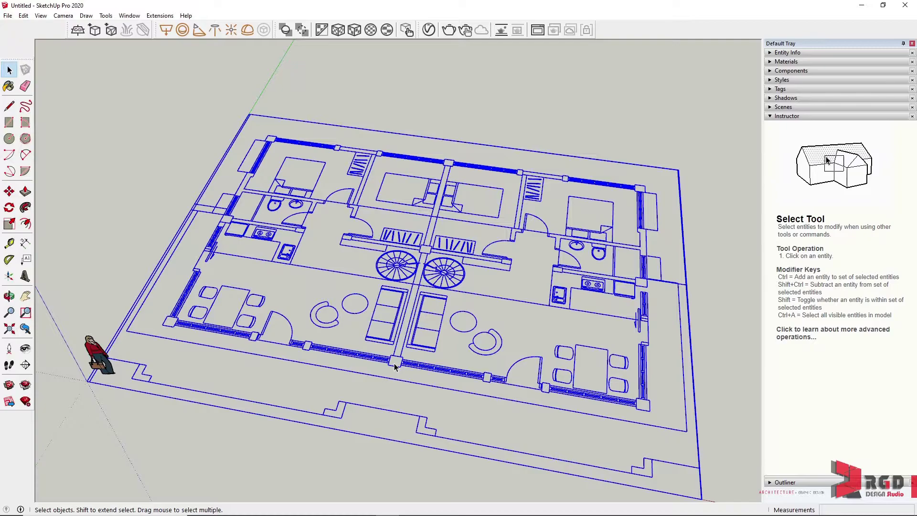
pyautogui.hotkey('ctrl', 'g')
pyautogui.doubleClick(393, 368)
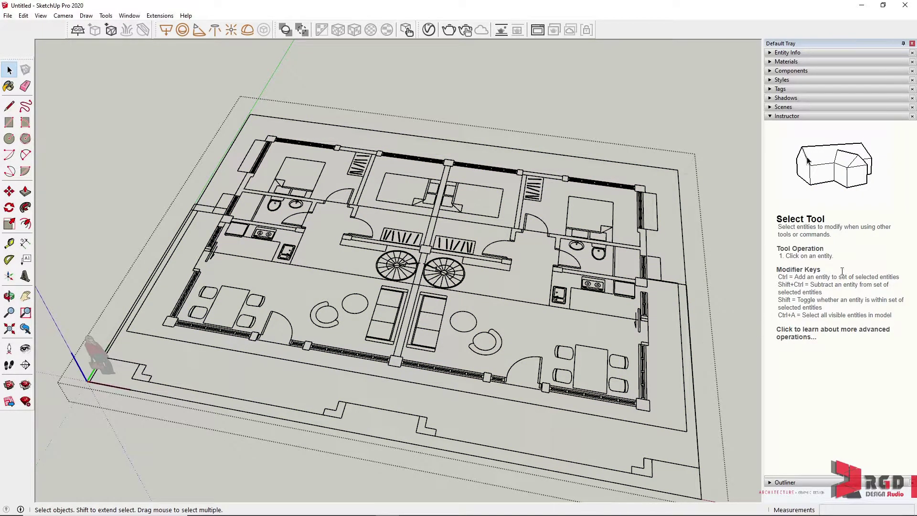
# Expand the Outliner and collapse the BUNGALOW FOR SKETCHUP.dwg tree.
pyautogui.click(771, 483)
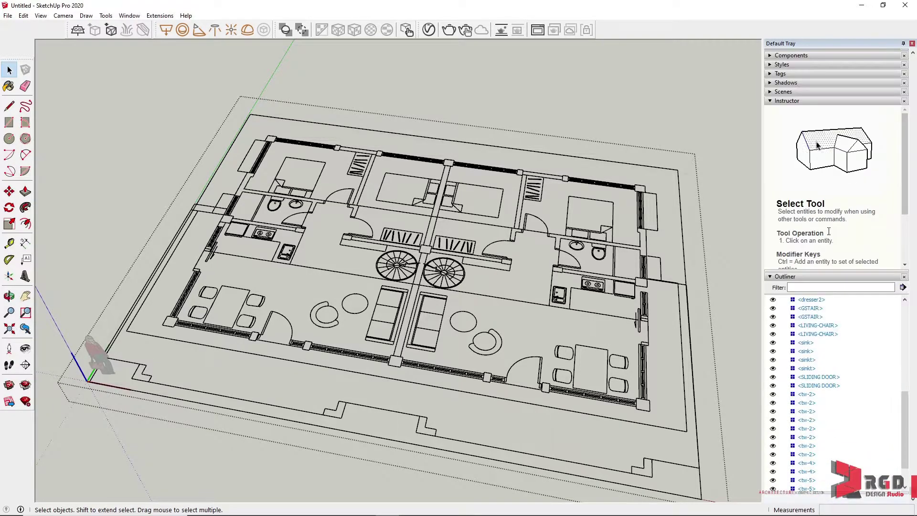
pyautogui.scroll(-1, 833, 356)
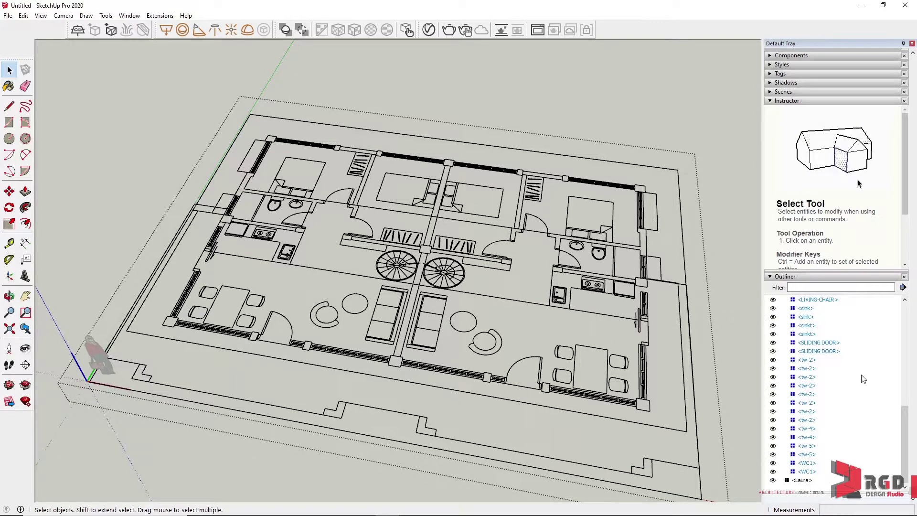
pyautogui.scroll(10, 860, 381)
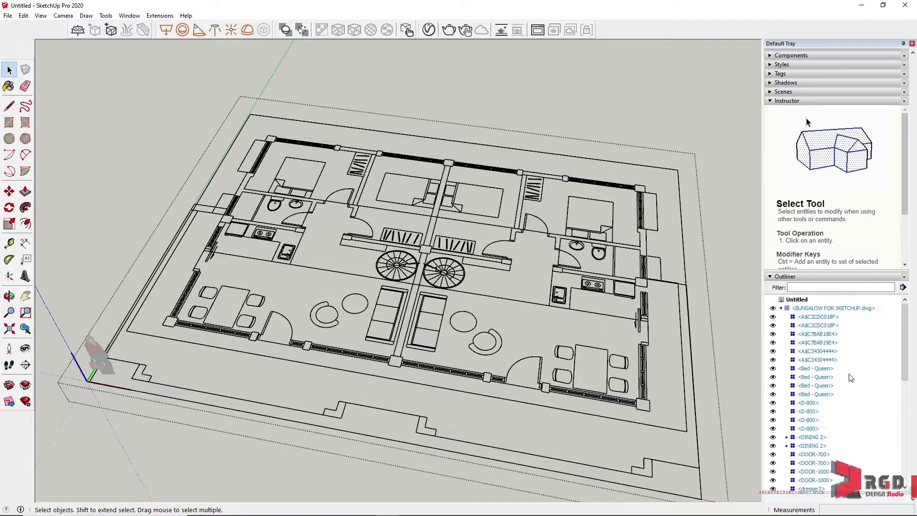
pyautogui.scroll(-10, 857, 373)
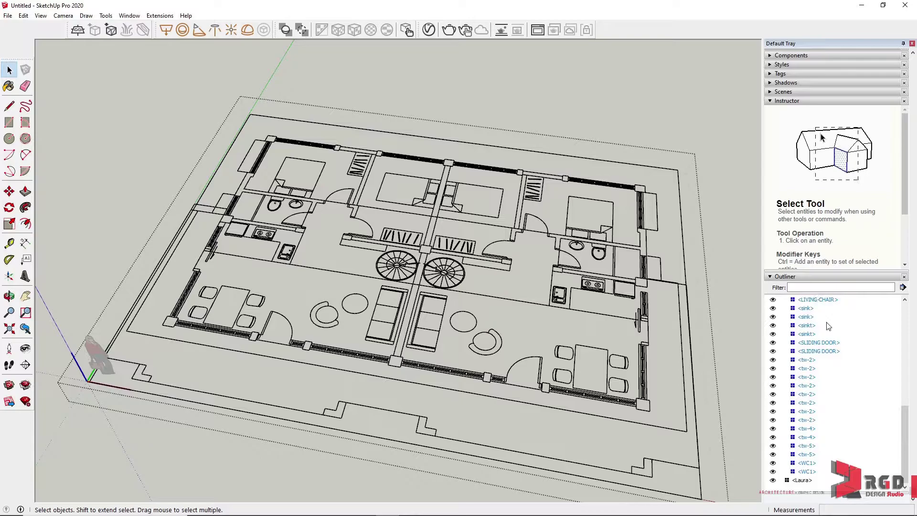
pyautogui.scroll(10, 831, 334)
pyautogui.click(781, 323)
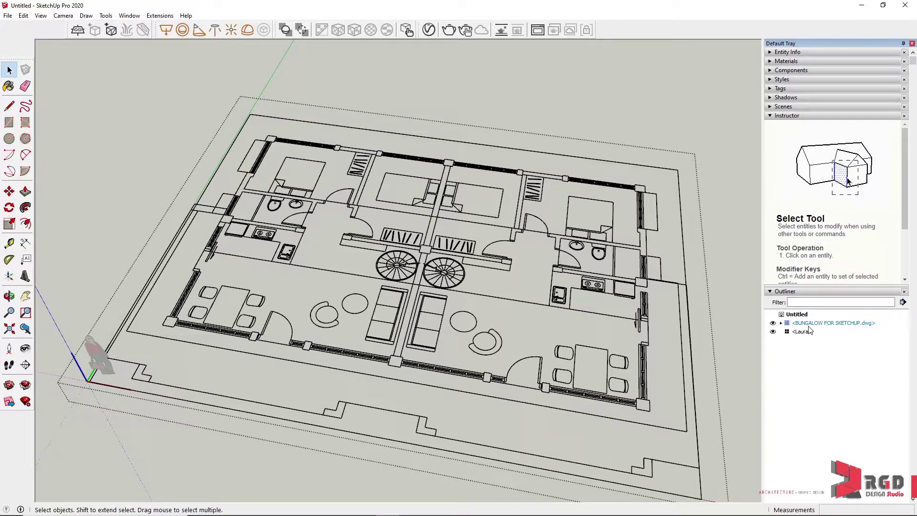
pyautogui.click(770, 70)
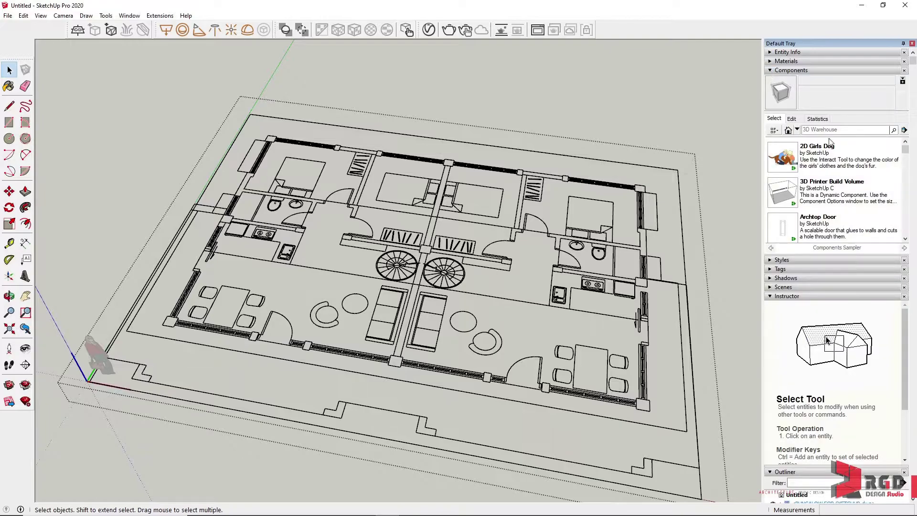
pyautogui.click(797, 130)
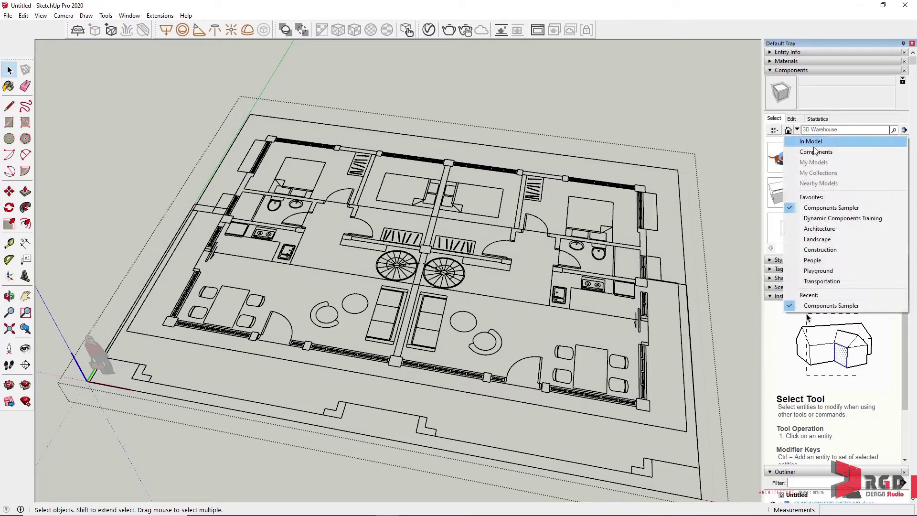
pyautogui.click(812, 144)
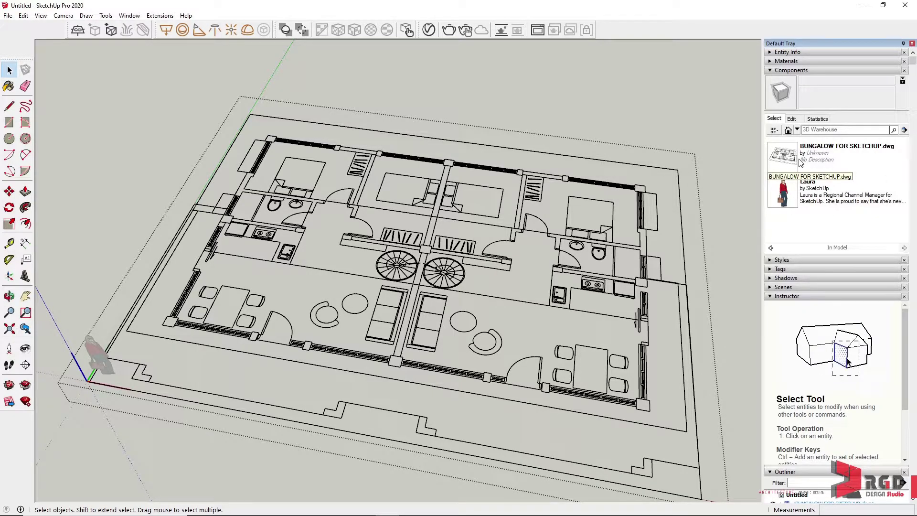
pyautogui.click(770, 71)
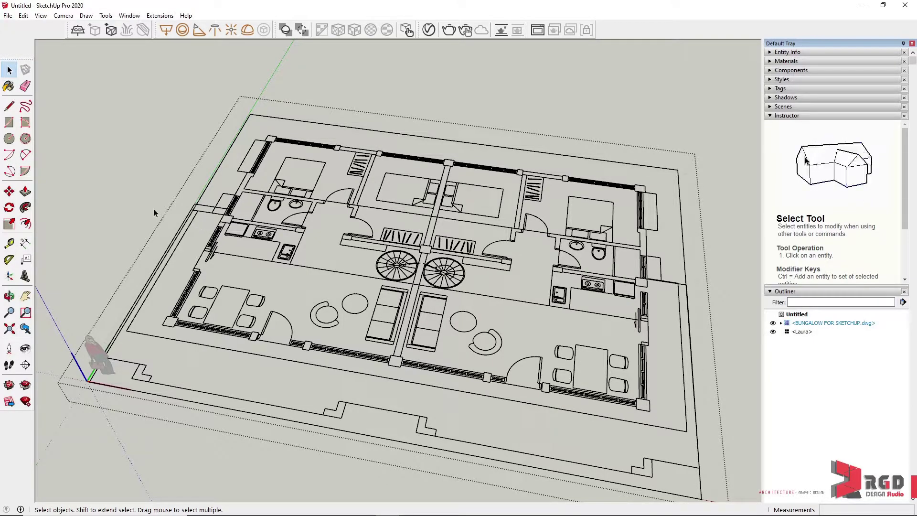
pyautogui.click(78, 265)
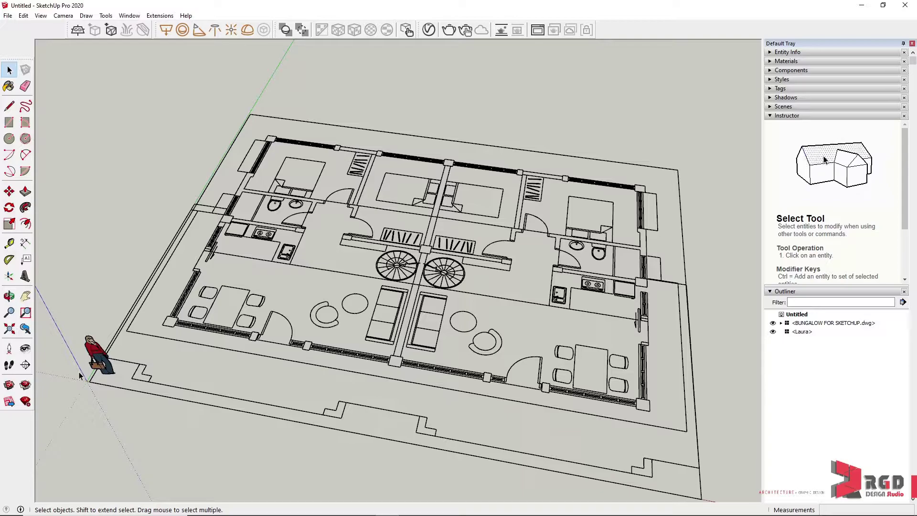
pyautogui.scroll(2, 78, 372)
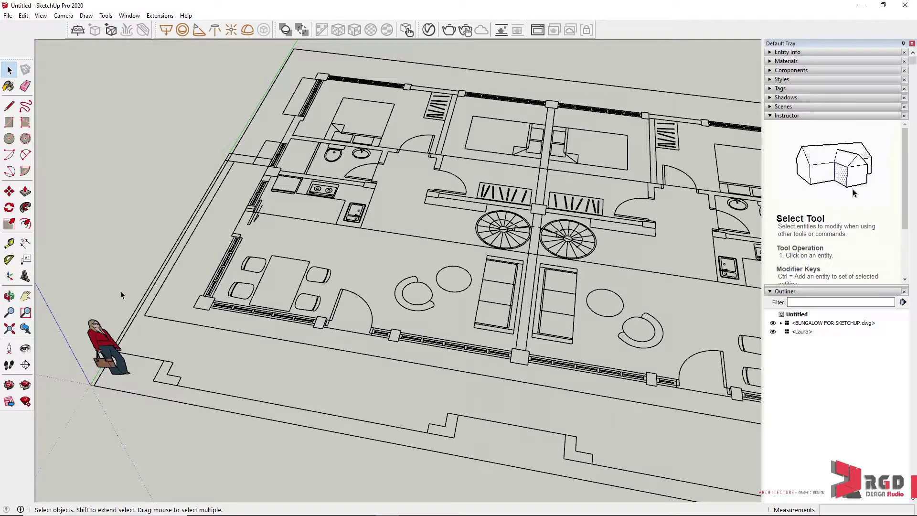
pyautogui.moveTo(121, 291); pyautogui.dragTo(78, 367)
pyautogui.scroll(4, 81, 359)
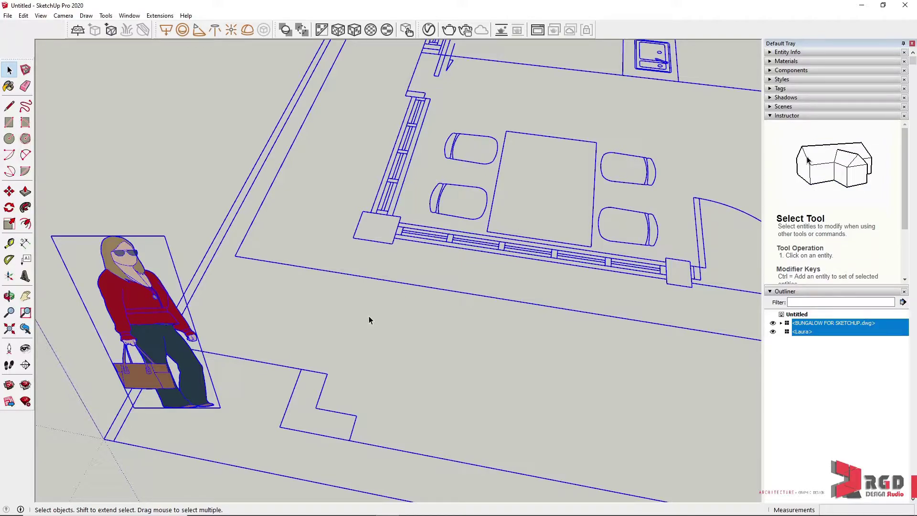
pyautogui.scroll(-10, 370, 317)
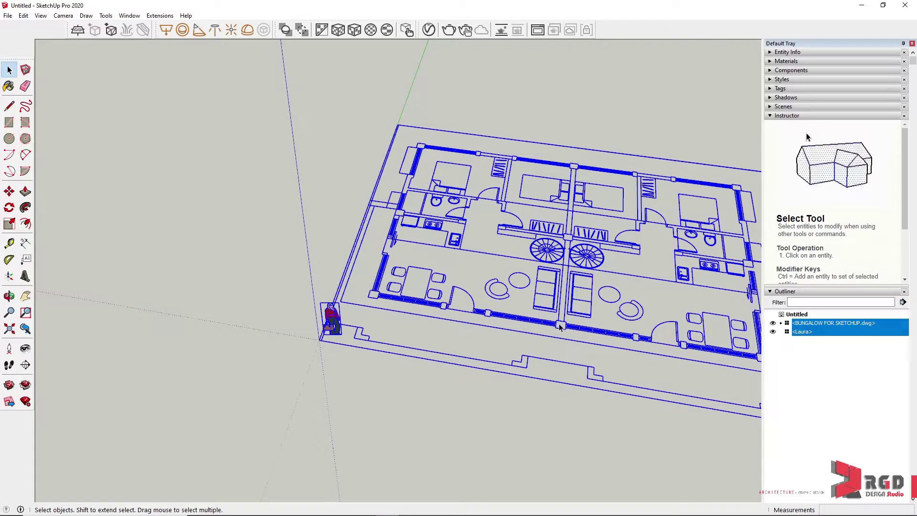
pyautogui.moveTo(592, 317); pyautogui.dragTo(241, 335, button='middle')
pyautogui.click(369, 290)
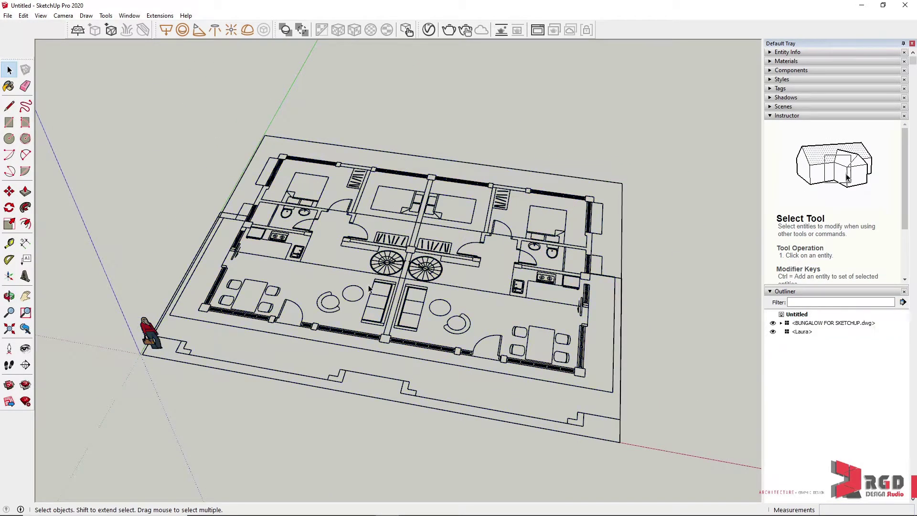
pyautogui.rightClick(386, 268)
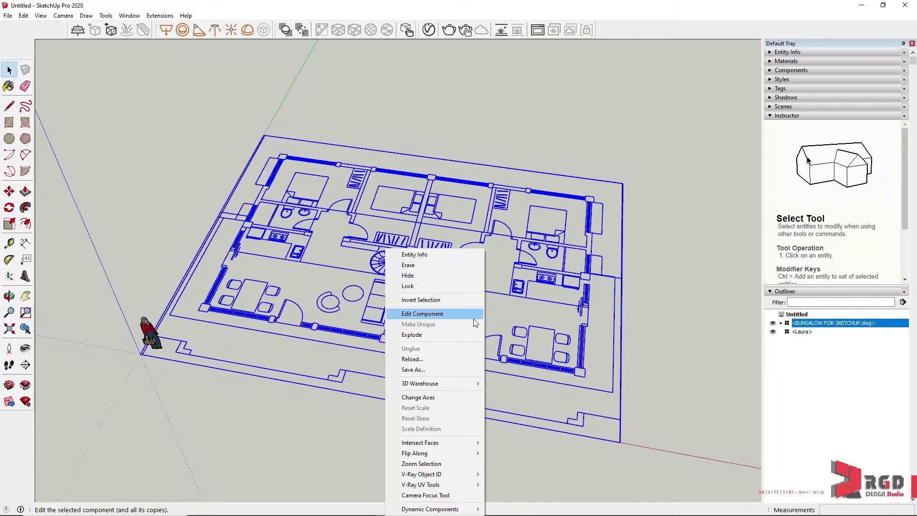
pyautogui.click(686, 356)
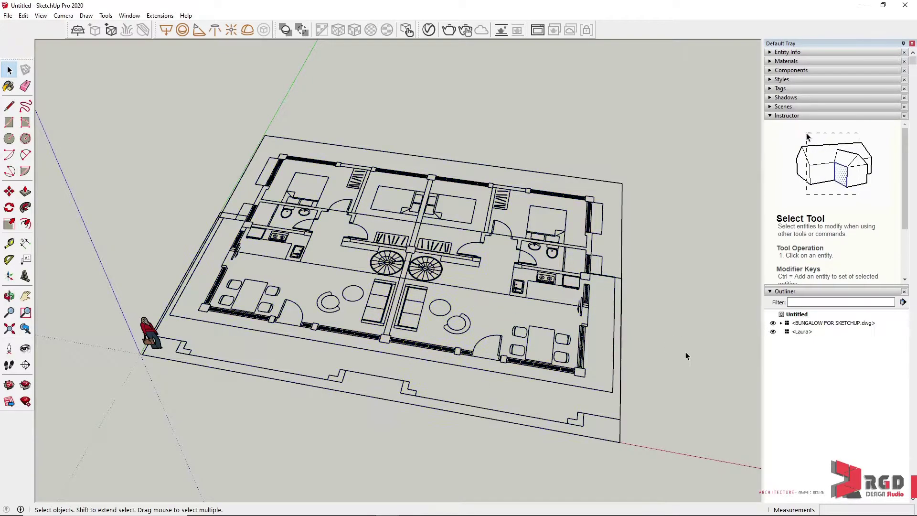
# Zoom into the dining area and tape-measure the corner column at 350 mm.
pyautogui.moveTo(686, 355); pyautogui.dragTo(156, 325, button='middle')
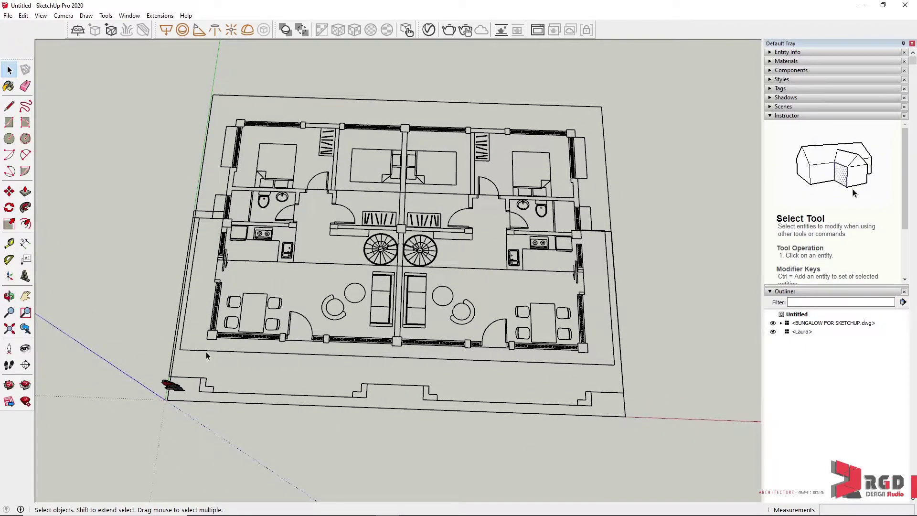
pyautogui.scroll(4, 199, 337)
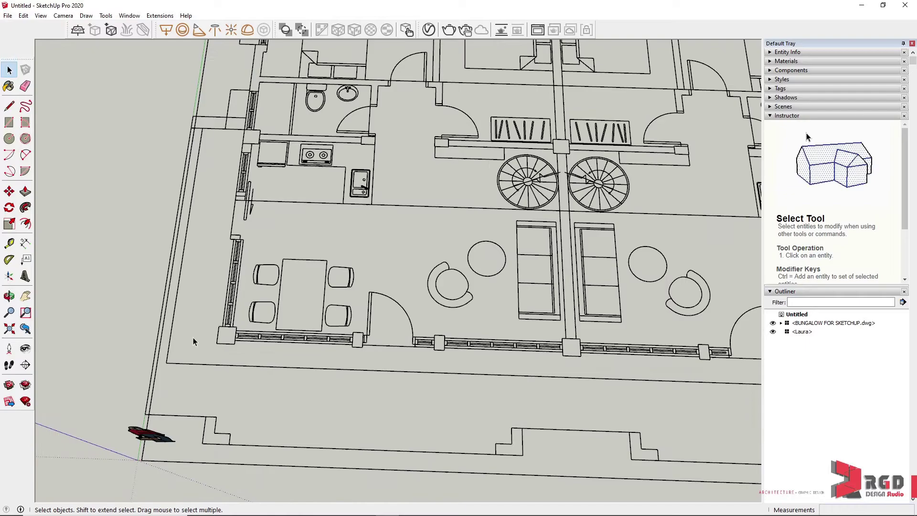
pyautogui.scroll(5, 189, 342)
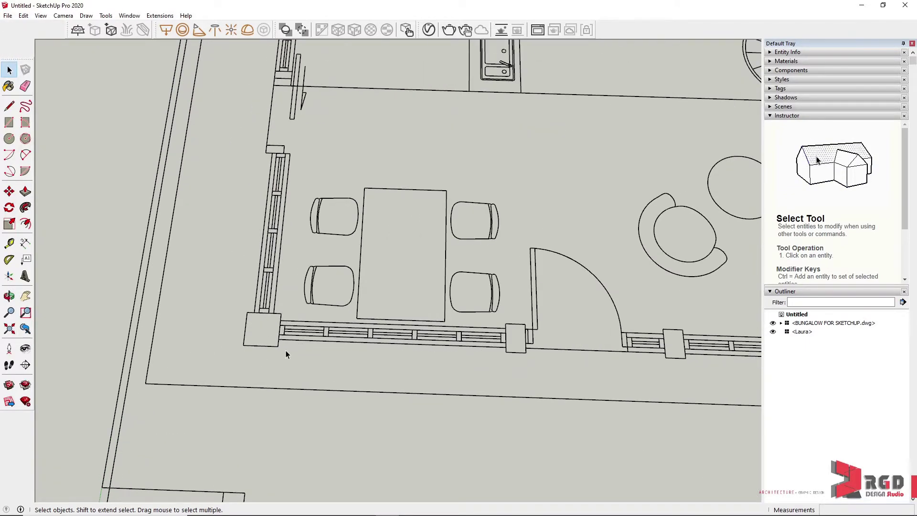
pyautogui.moveTo(369, 329); pyautogui.dragTo(337, 316, button='middle')
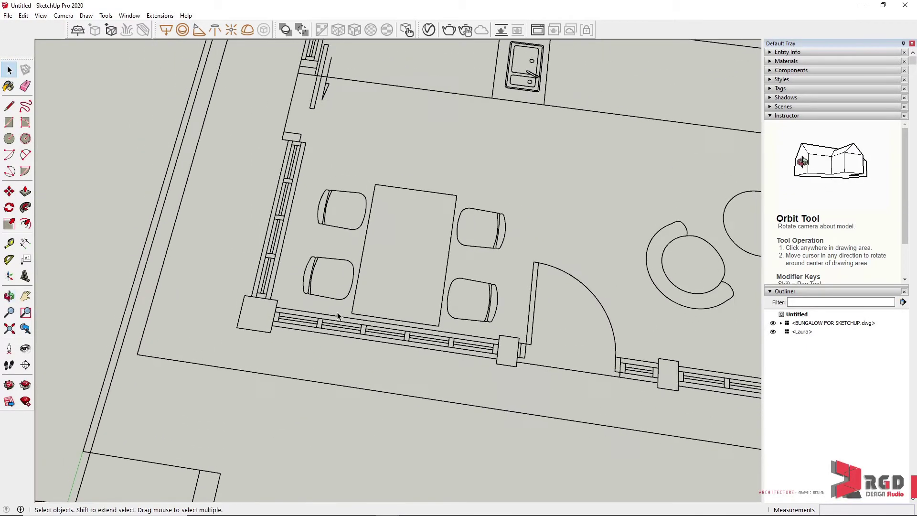
pyautogui.click(9, 244)
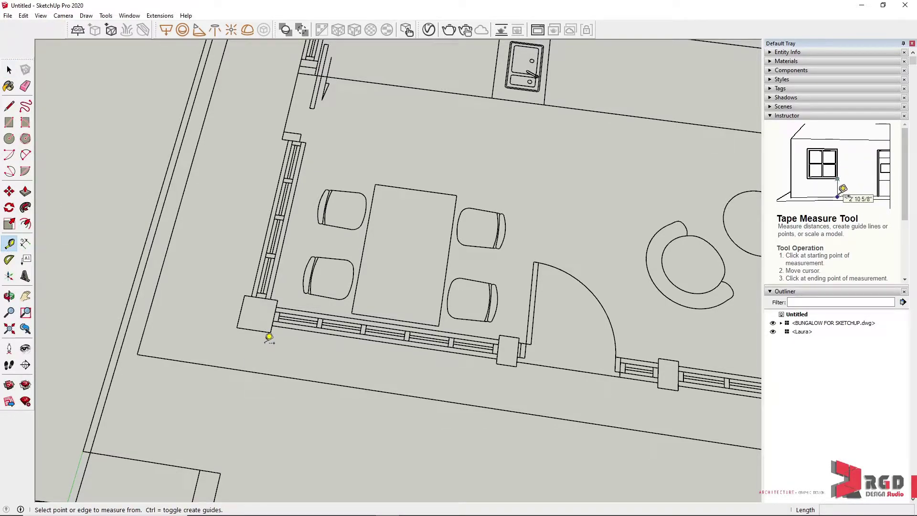
pyautogui.scroll(-3, 269, 337)
pyautogui.scroll(8, 258, 344)
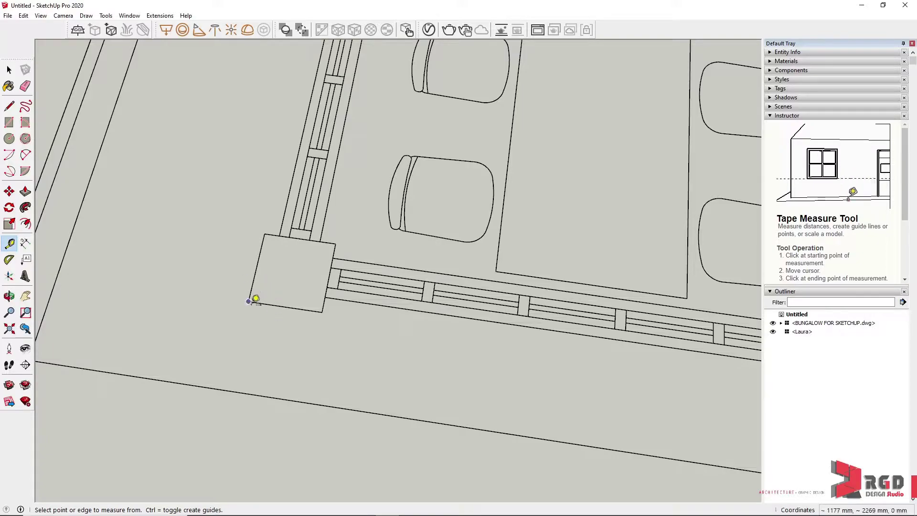
pyautogui.click(249, 301)
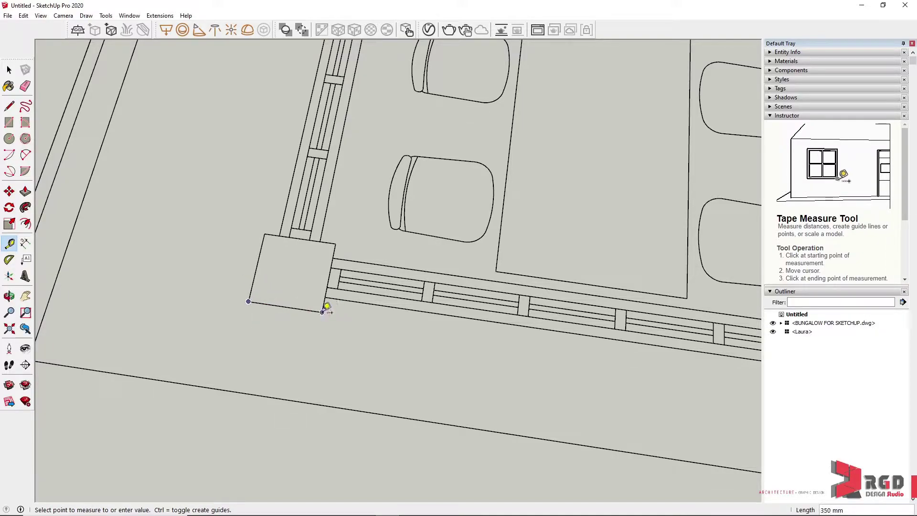
pyautogui.click(323, 311)
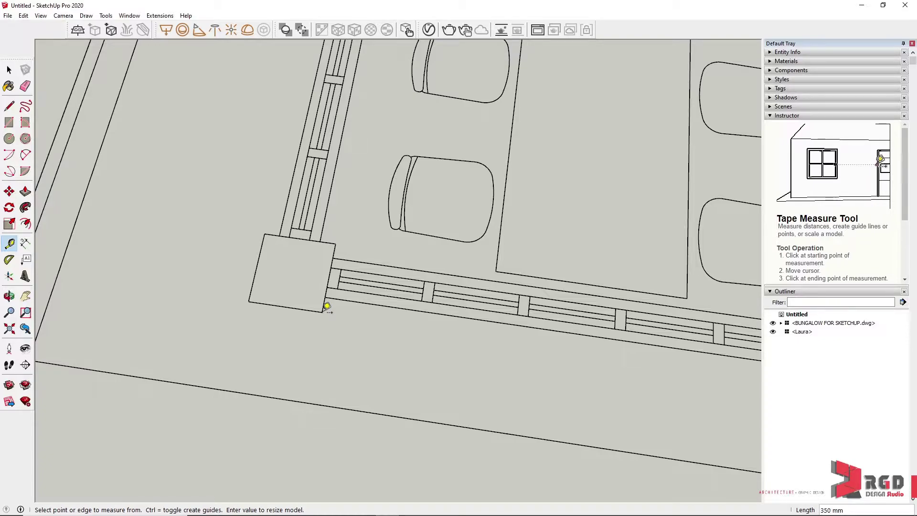
pyautogui.scroll(-3, 327, 306)
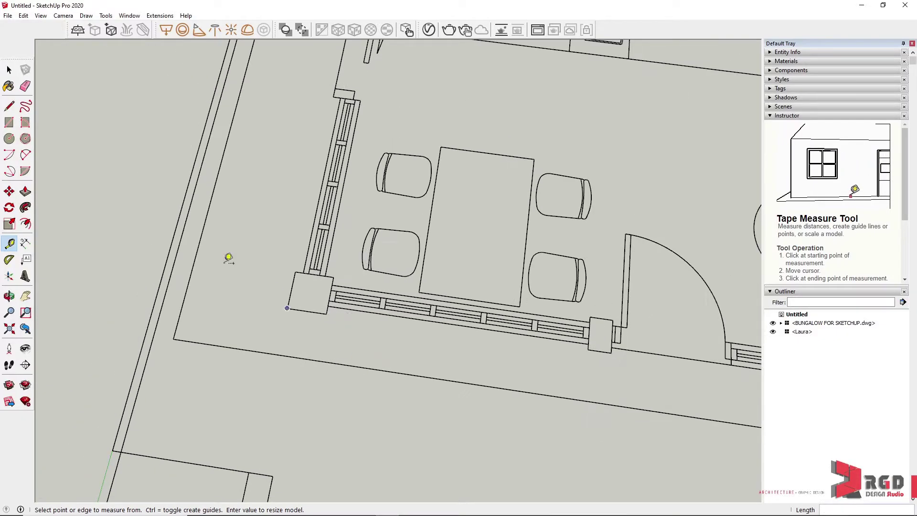
pyautogui.press('space')
pyautogui.scroll(2, 143, 253)
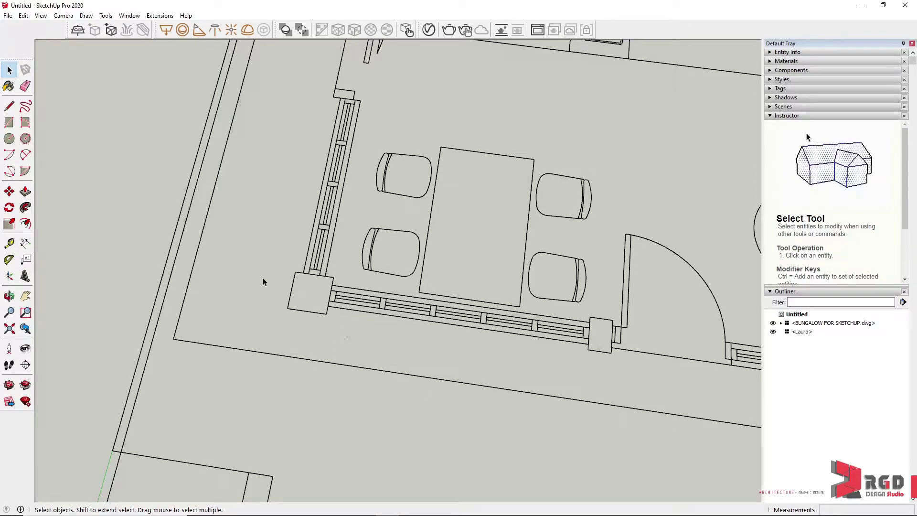
pyautogui.click(10, 244)
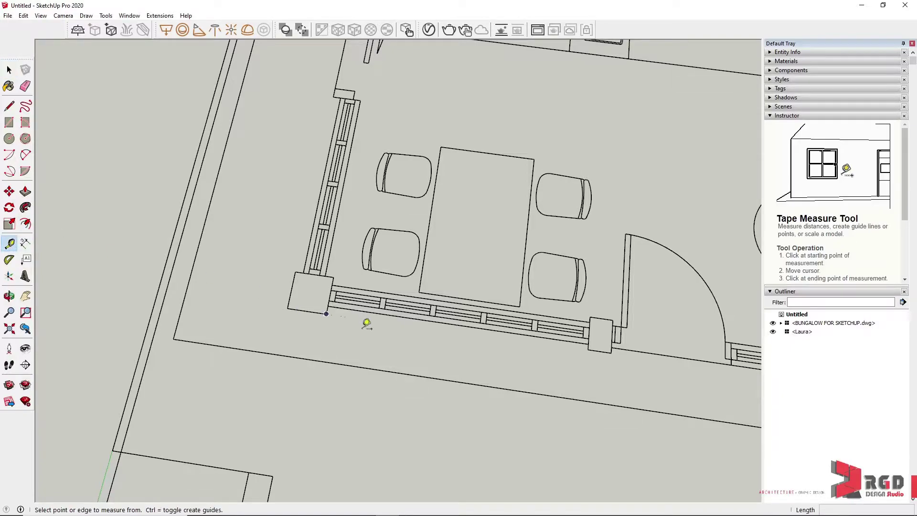
pyautogui.click(287, 308)
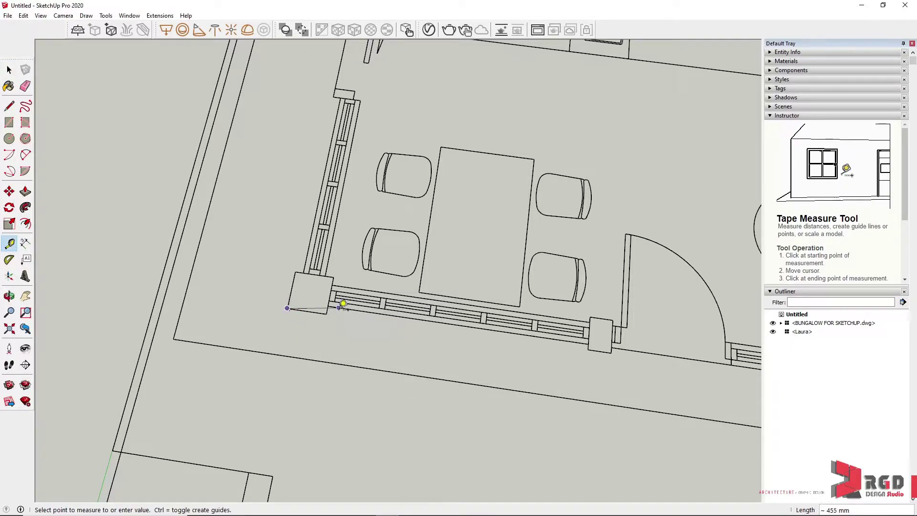
pyautogui.click(330, 311)
pyautogui.write('500')
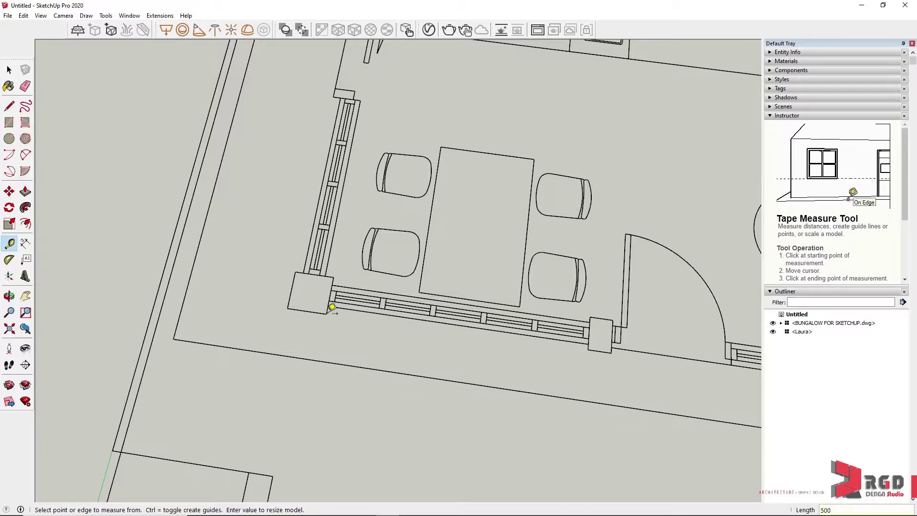
pyautogui.press('Return')
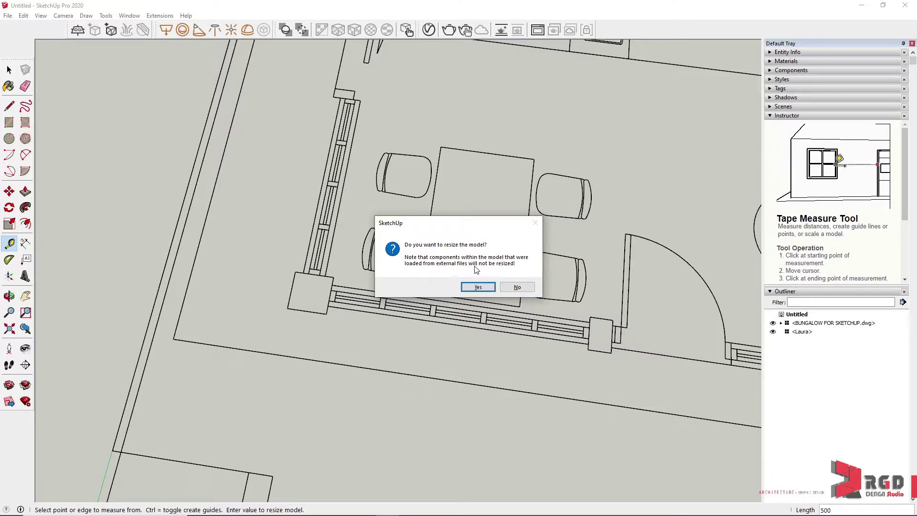
pyautogui.click(517, 288)
pyautogui.press('space')
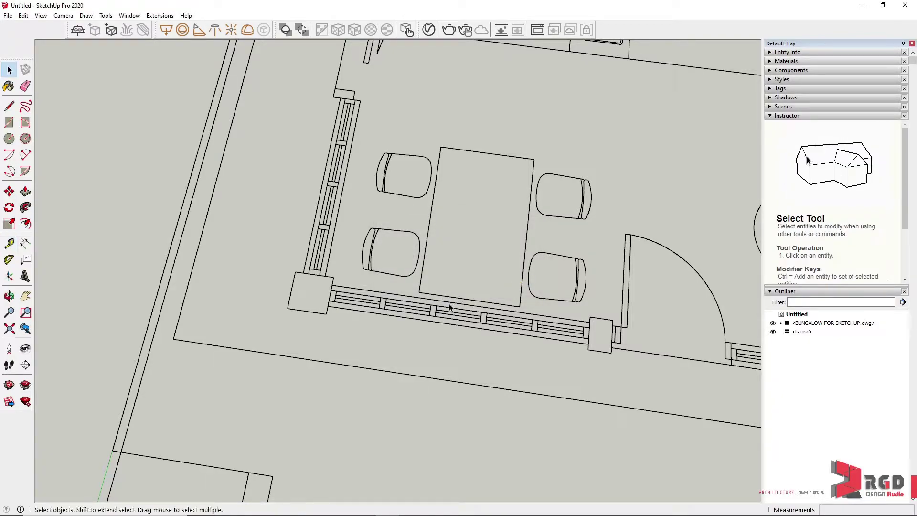
pyautogui.scroll(-2, 449, 307)
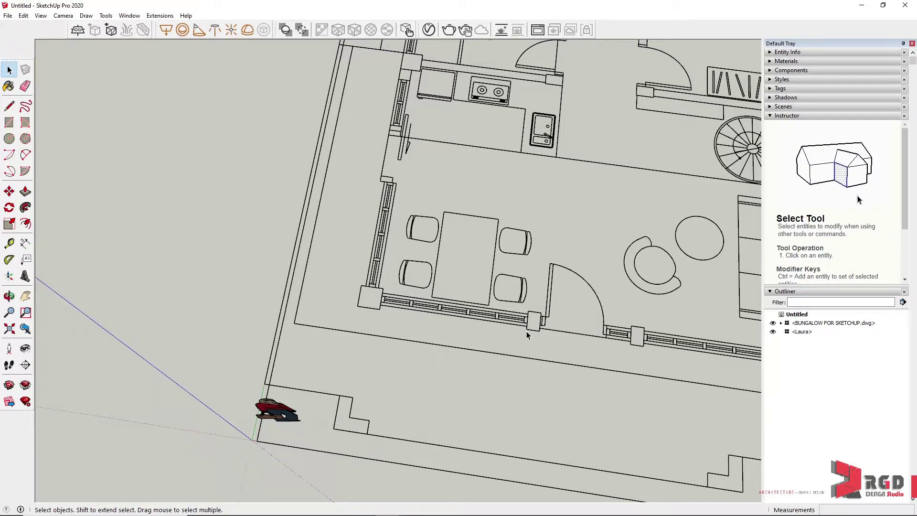
pyautogui.scroll(-6, 588, 345)
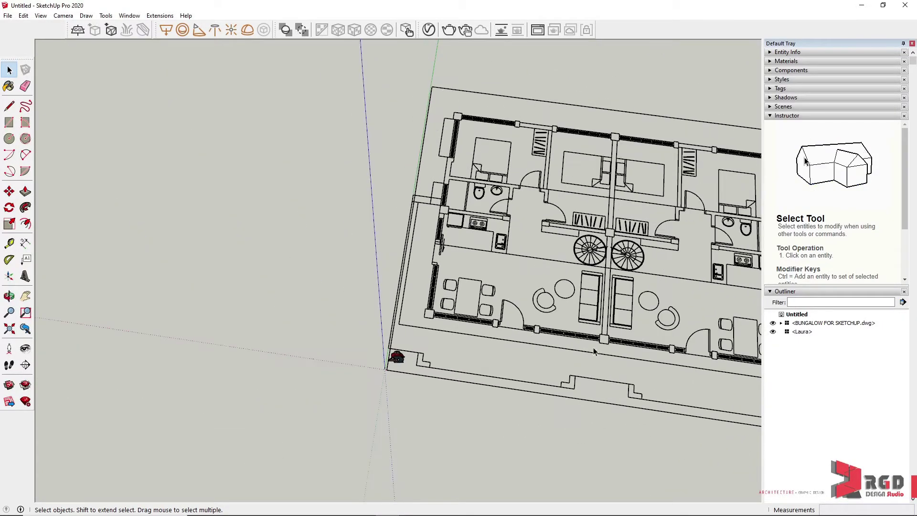
pyautogui.moveTo(548, 333); pyautogui.dragTo(477, 297, button='middle')
pyautogui.scroll(5, 299, 268)
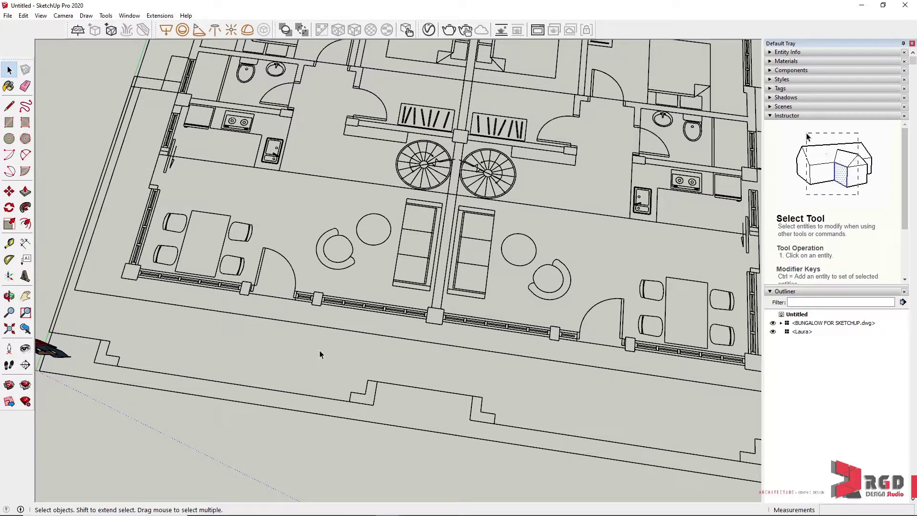
# Inside the plan group, trace lines to close both L-shaped step corners into faces.
pyautogui.doubleClick(107, 363)
pyautogui.scroll(4, 108, 353)
pyautogui.press('l')
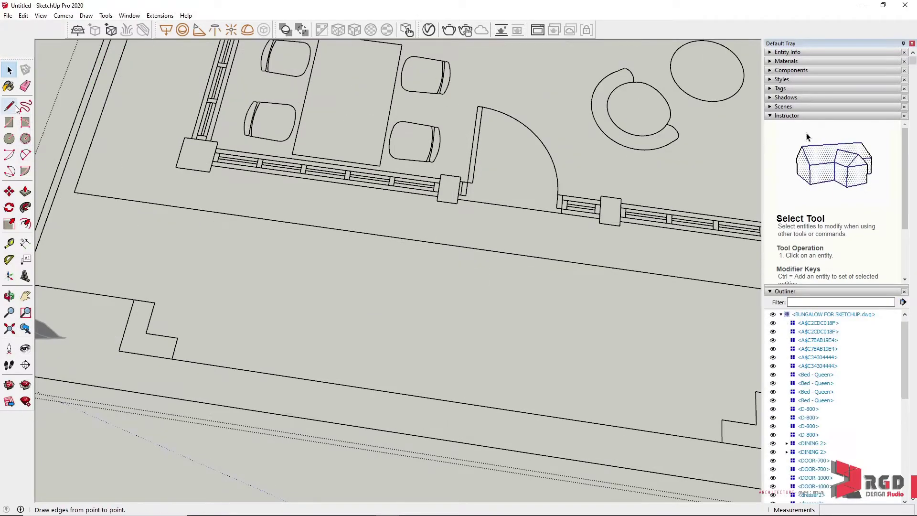
pyautogui.click(134, 300)
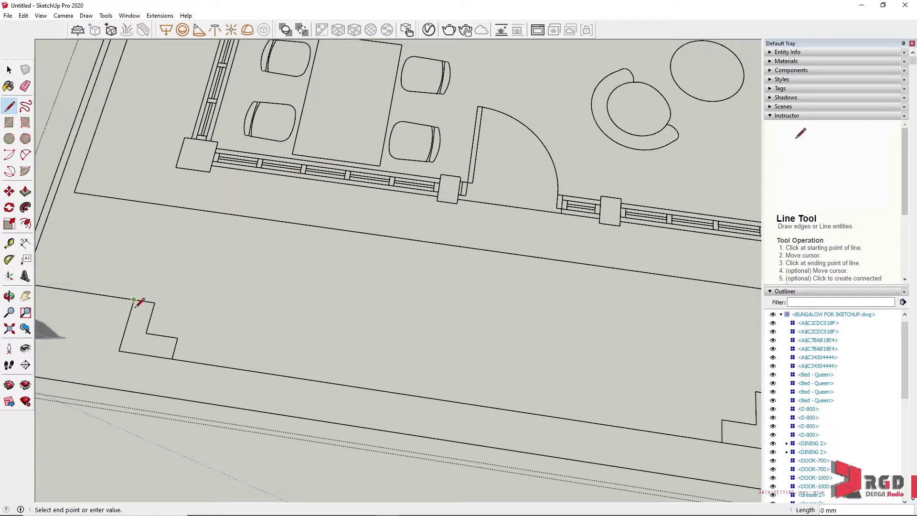
pyautogui.click(120, 351)
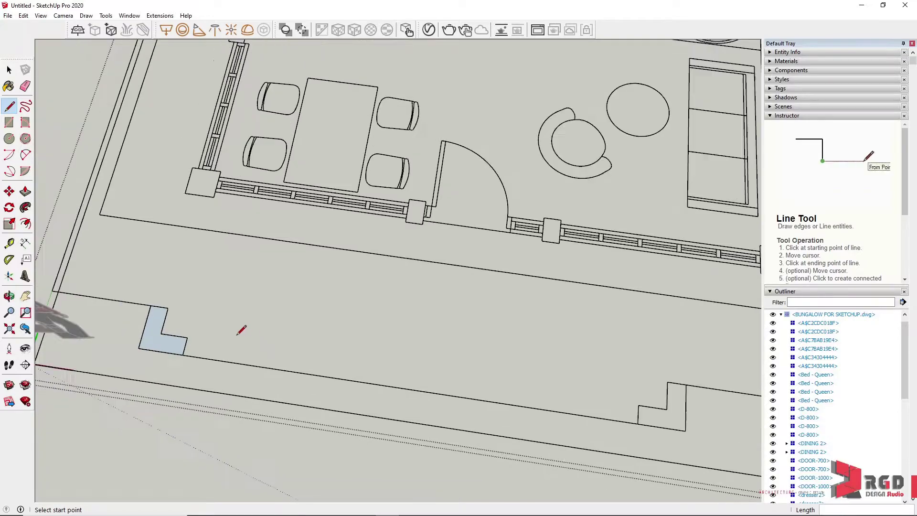
pyautogui.scroll(-2, 239, 330)
pyautogui.click(569, 393)
pyautogui.click(568, 408)
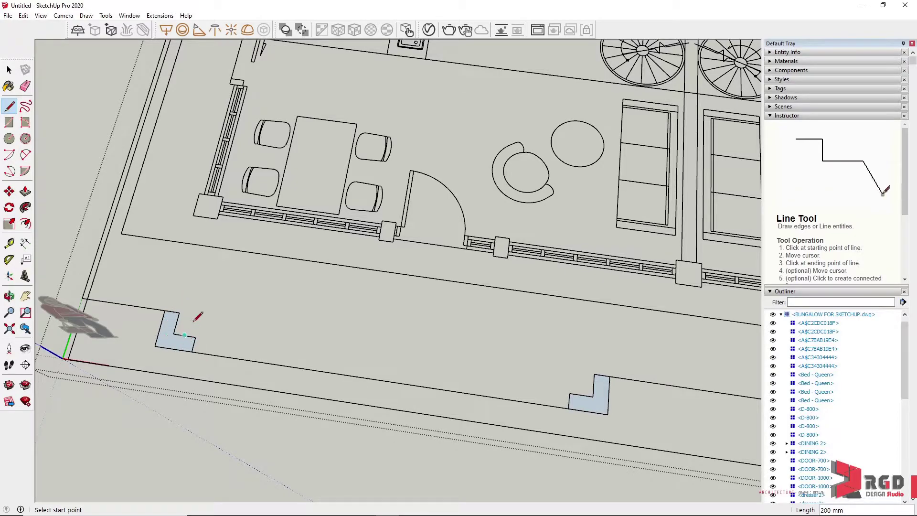
# Close the corner column, the wall strip and the column beside the door into faces.
pyautogui.click(199, 194)
pyautogui.click(193, 215)
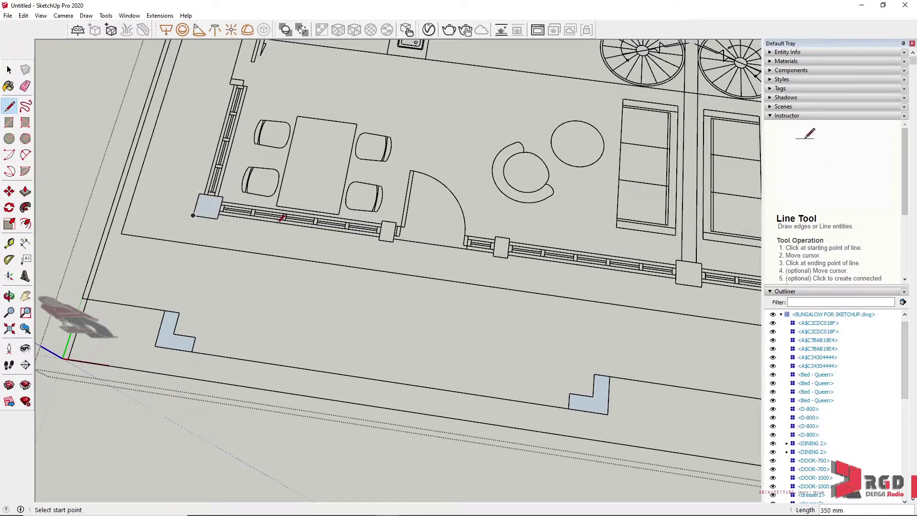
pyautogui.scroll(4, 401, 222)
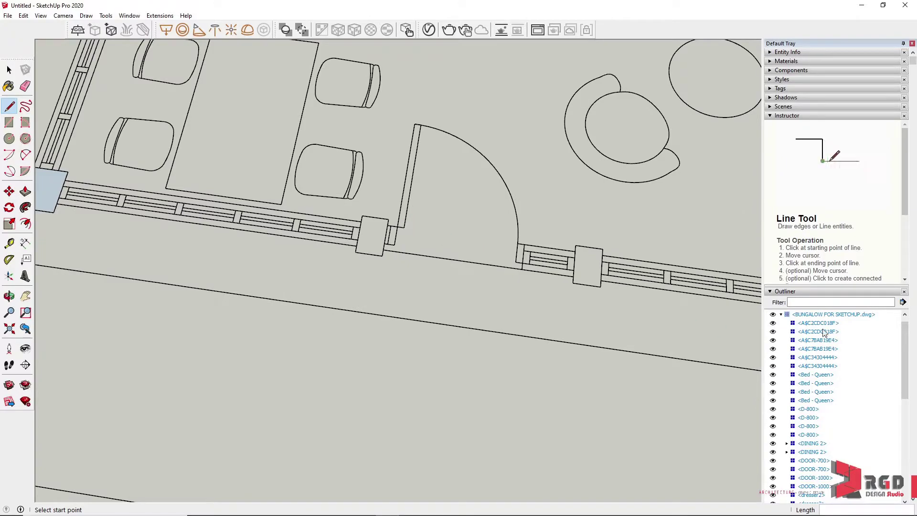
pyautogui.scroll(-3, 420, 263)
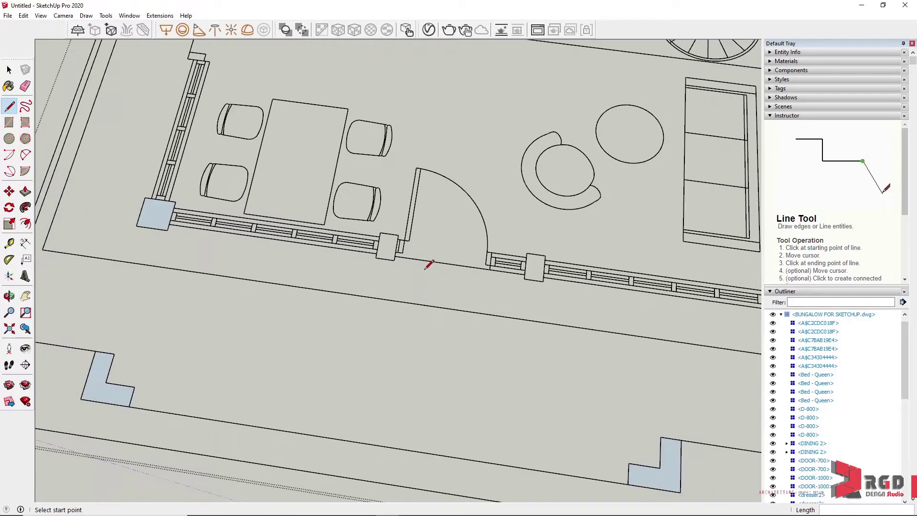
pyautogui.scroll(2, 382, 244)
pyautogui.click(379, 226)
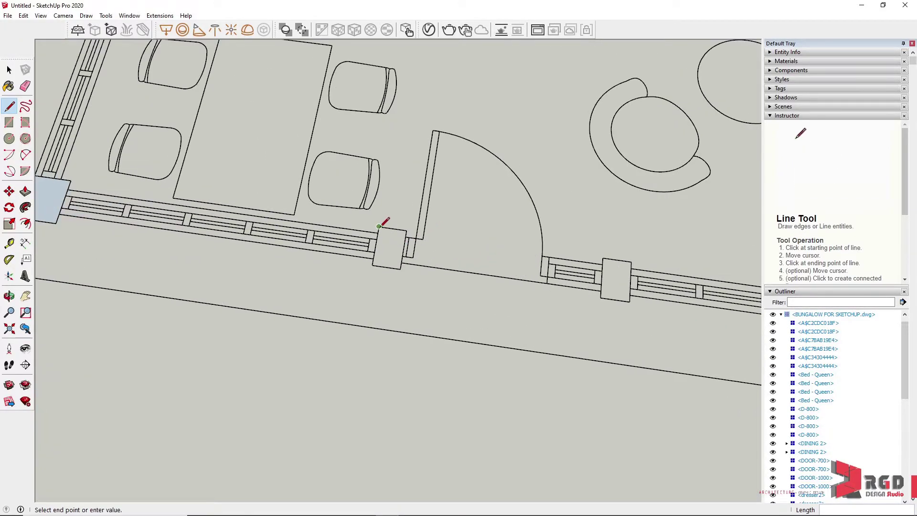
pyautogui.click(374, 264)
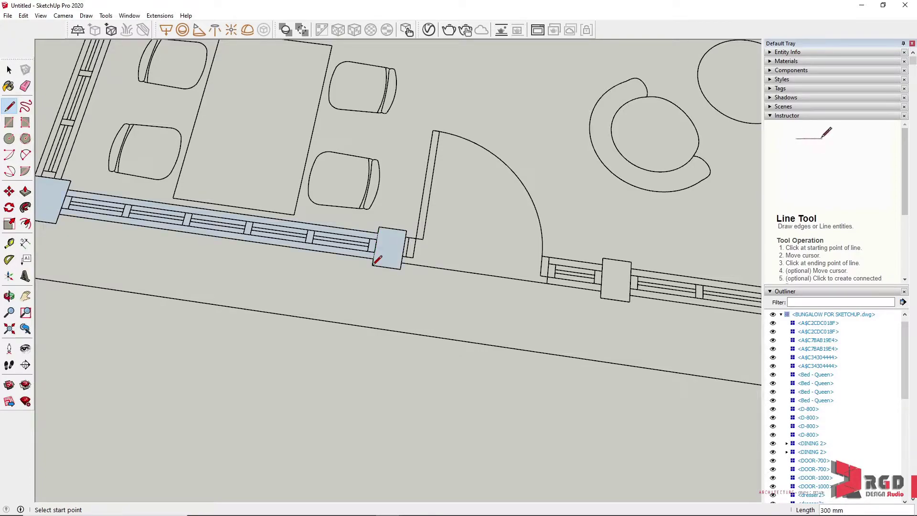
pyautogui.scroll(3, 377, 259)
pyautogui.click(418, 271)
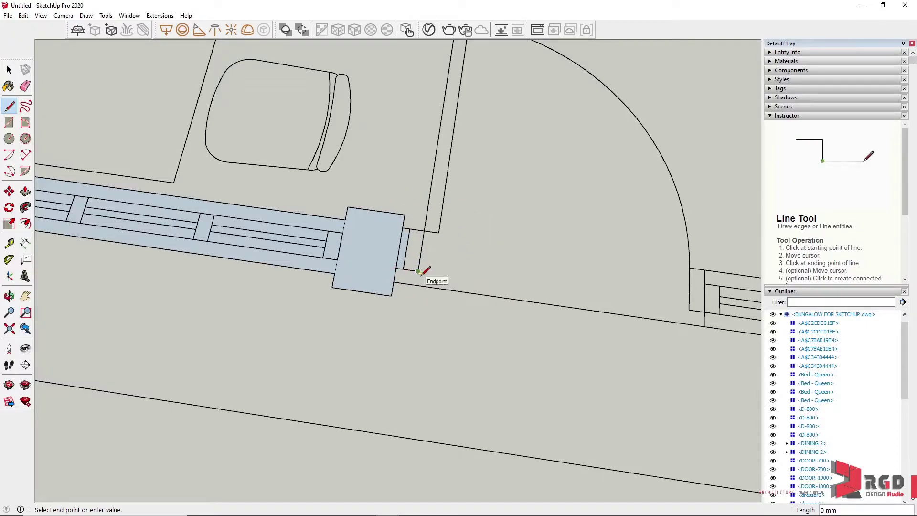
# Leave the Line tool and enter the DOOR-1000 door component for editing.
pyautogui.press('space')
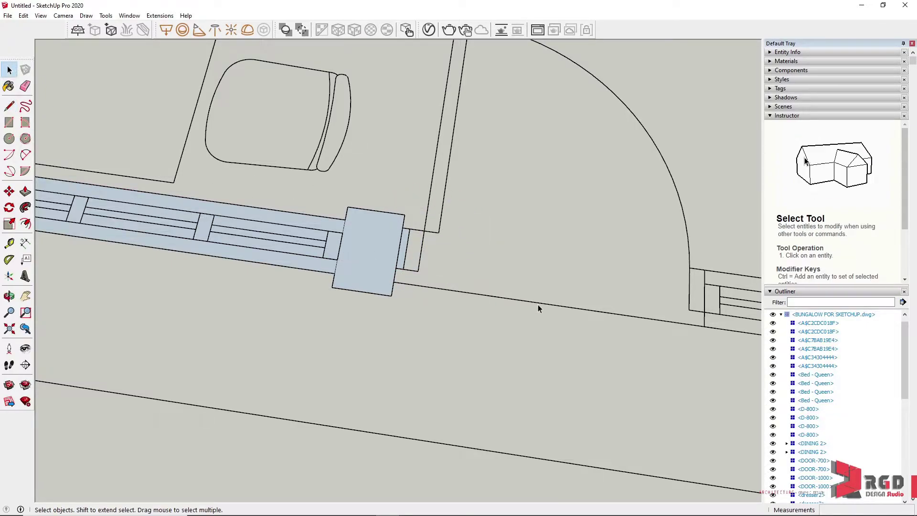
pyautogui.scroll(10, 426, 247)
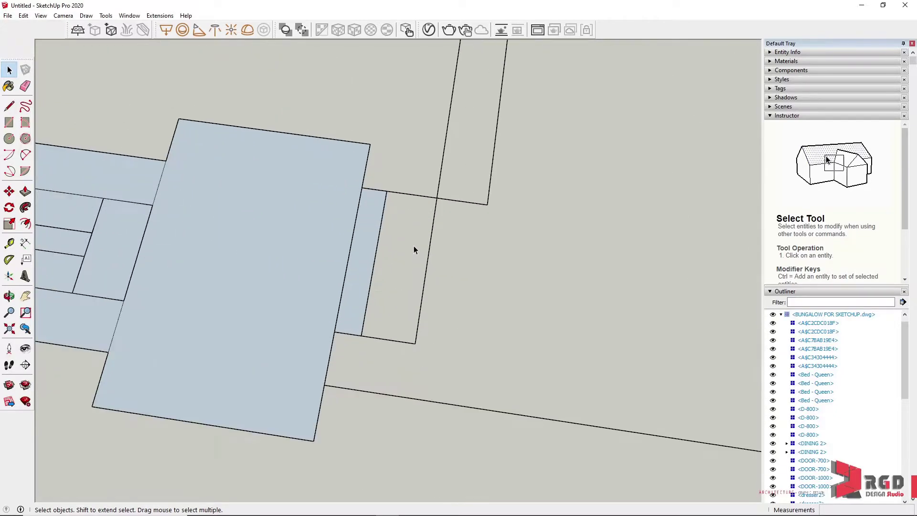
pyautogui.scroll(3, 364, 353)
pyautogui.scroll(-8, 338, 398)
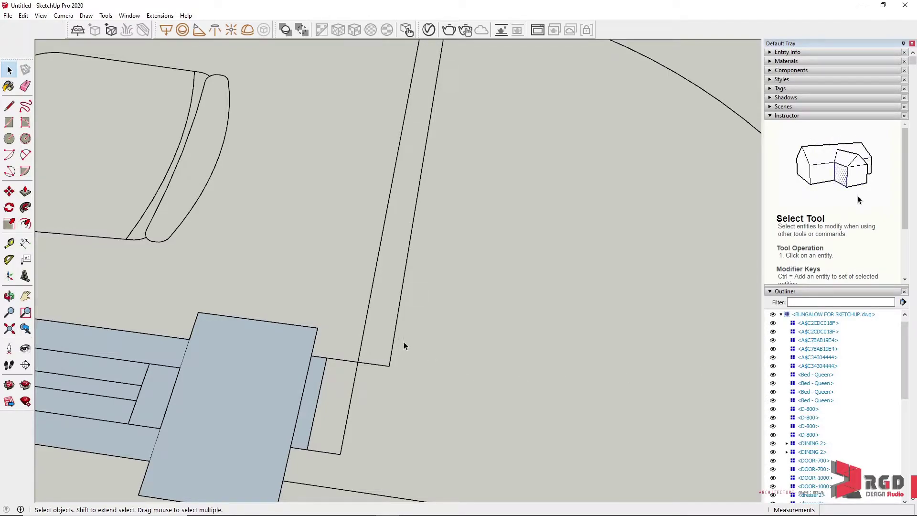
pyautogui.doubleClick(364, 362)
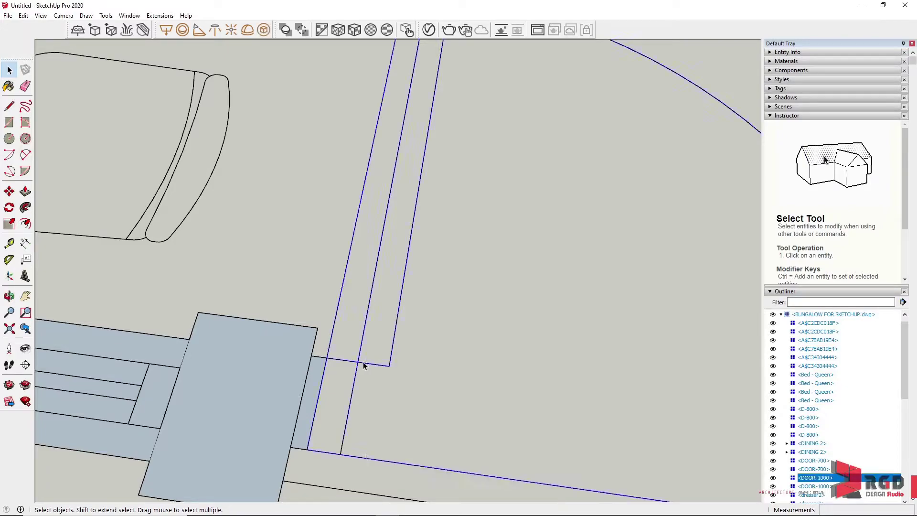
pyautogui.scroll(-3, 364, 362)
pyautogui.scroll(-2, 366, 365)
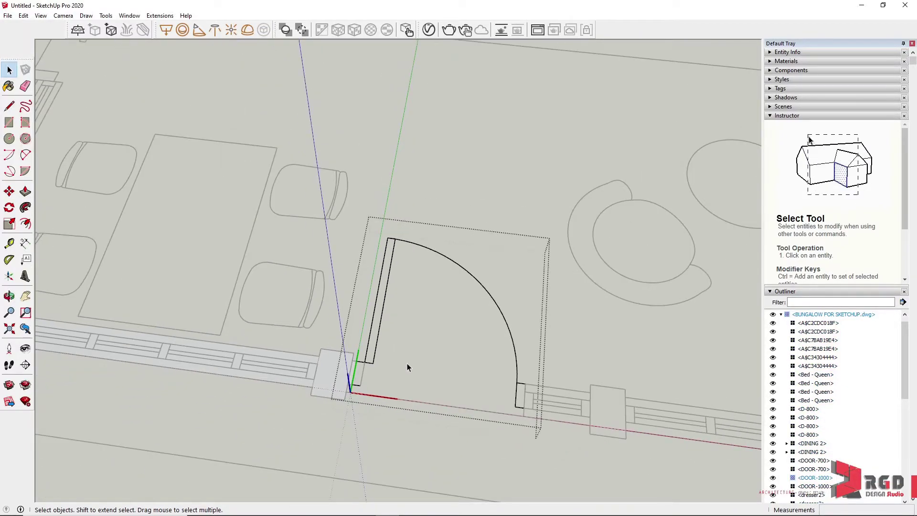
pyautogui.scroll(5, 407, 363)
# Draw the 50 mm closing edge across the door jamb's base to form a face.
pyautogui.press('l')
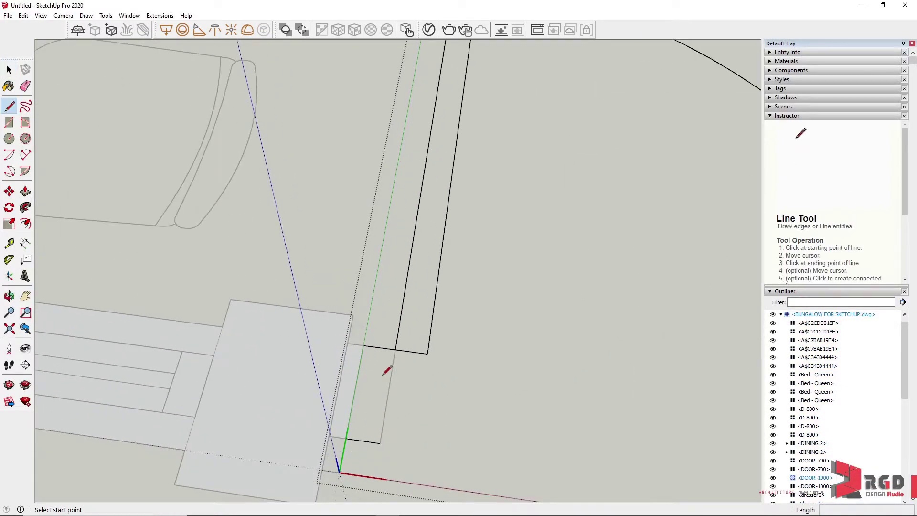
pyautogui.click(396, 349)
pyautogui.click(381, 443)
pyautogui.click(397, 348)
pyautogui.press('Escape')
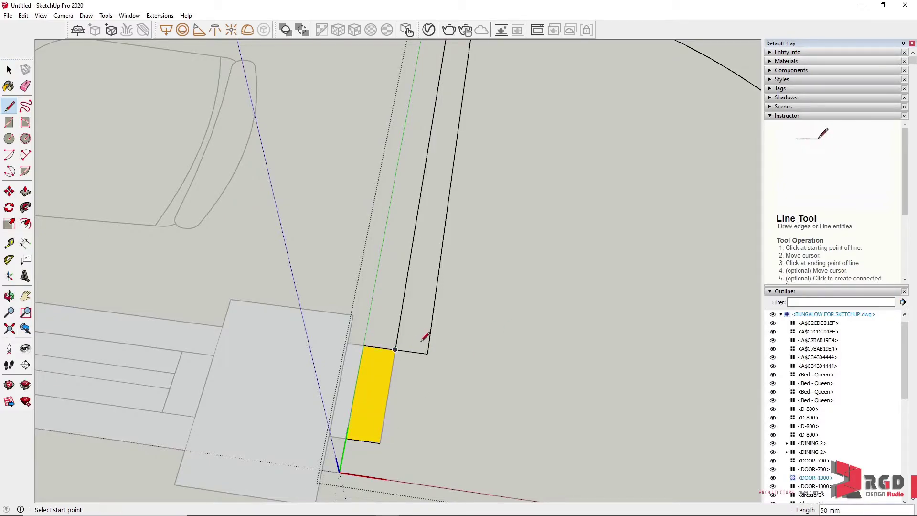
pyautogui.scroll(3, 422, 344)
pyautogui.scroll(-4, 467, 352)
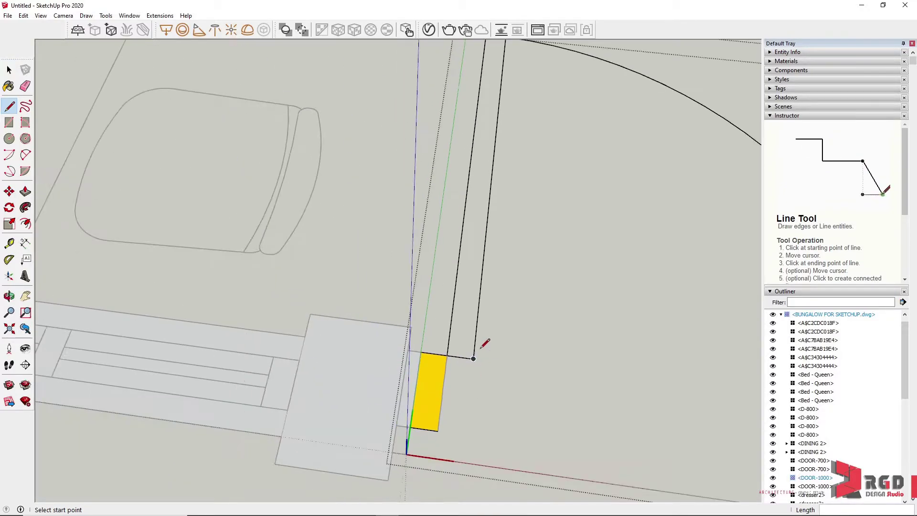
# Draw the 900 mm edge down the jamb, then return to Select.
pyautogui.moveTo(524, 176); pyautogui.dragTo(431, 122, button='middle')
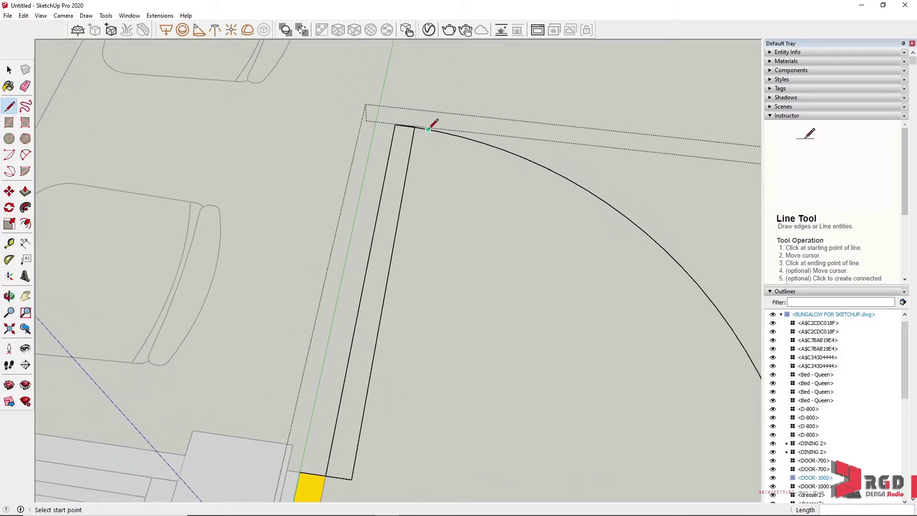
pyautogui.click(396, 125)
pyautogui.click(326, 475)
pyautogui.scroll(-3, 375, 410)
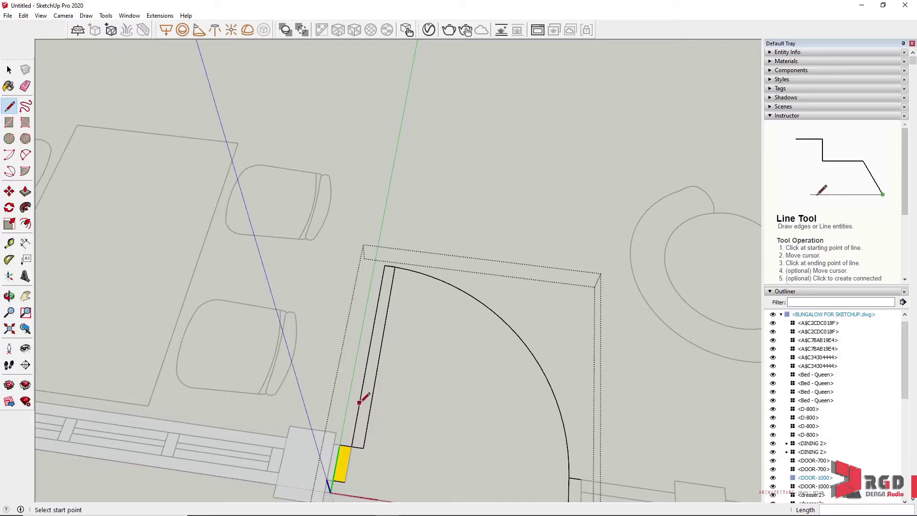
pyautogui.moveTo(361, 400); pyautogui.dragTo(431, 334, button='middle')
pyautogui.press('space')
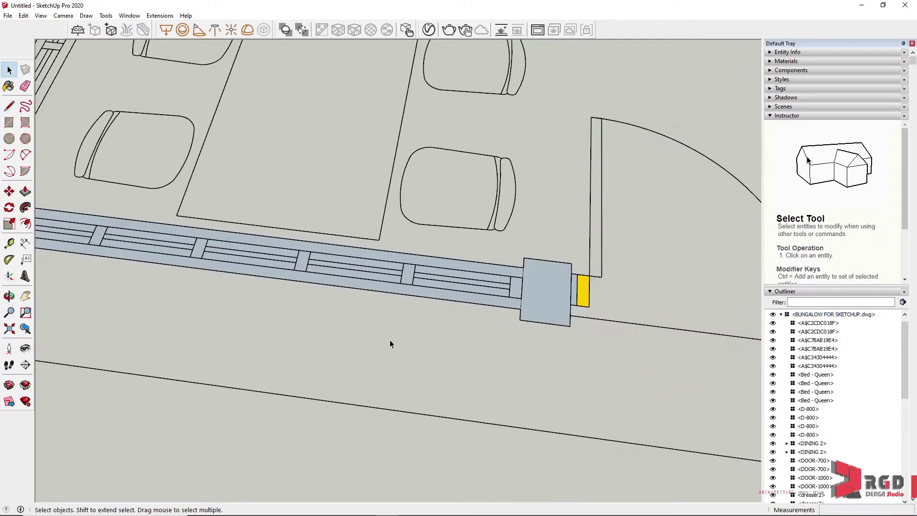
# Push/pull the L-shaped step face up into a tall block.
pyautogui.scroll(-2, 389, 344)
pyautogui.moveTo(134, 348); pyautogui.dragTo(317, 205, button='middle')
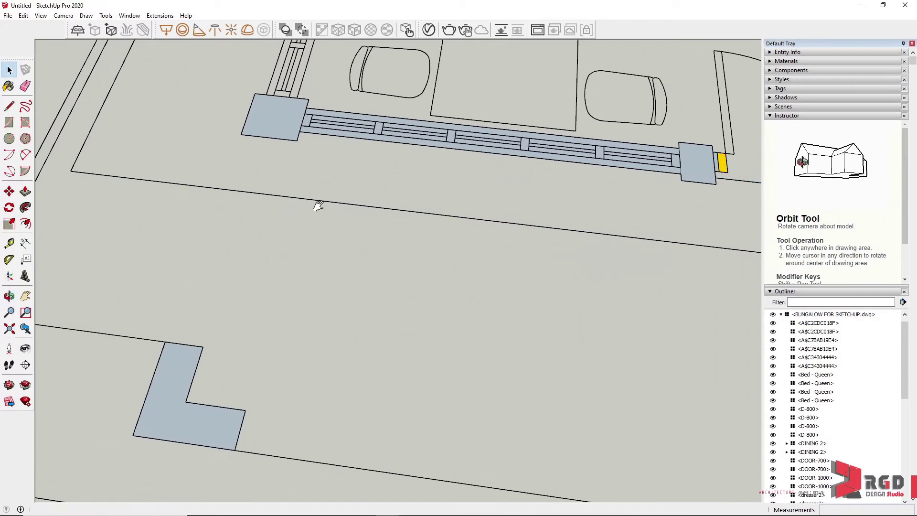
pyautogui.press('p')
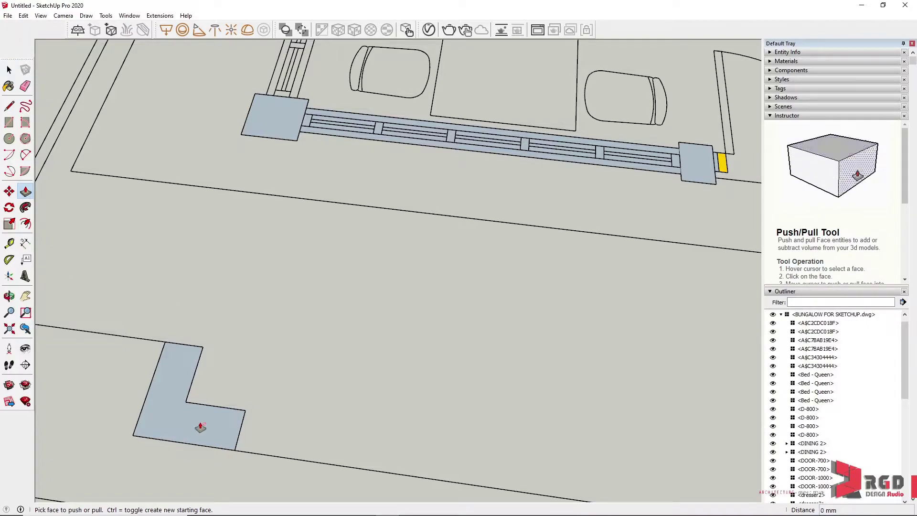
pyautogui.scroll(-3, 313, 186)
pyautogui.press('space')
pyautogui.scroll(5, 234, 196)
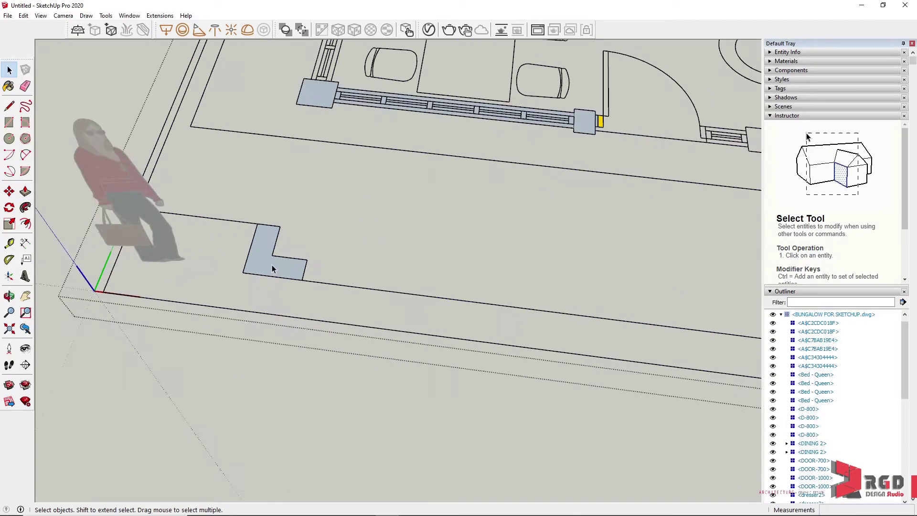
pyautogui.click(25, 191)
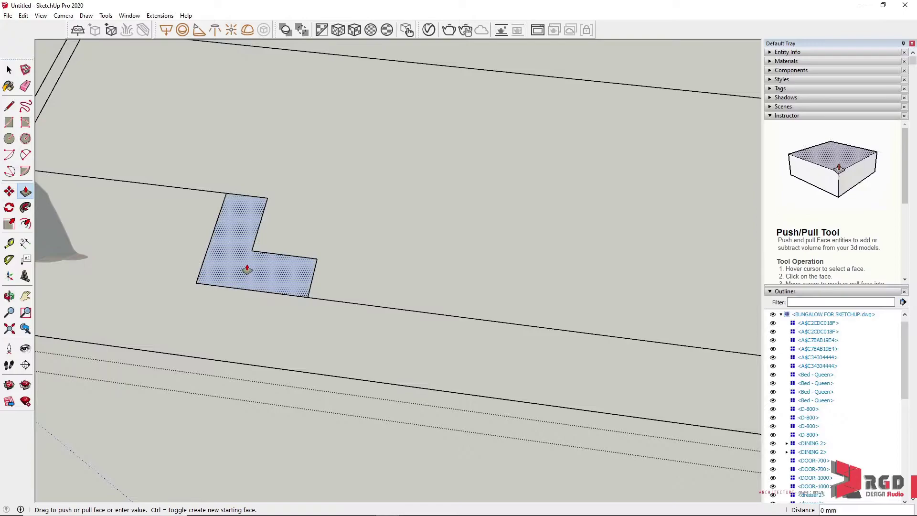
pyautogui.moveTo(248, 266); pyautogui.dragTo(389, 122)
pyautogui.scroll(-3, 461, 138)
# Raise the left window-wall column to 942 mm and begin raising the right column.
pyautogui.moveTo(461, 139); pyautogui.dragTo(306, 217, button='middle')
pyautogui.click(296, 219)
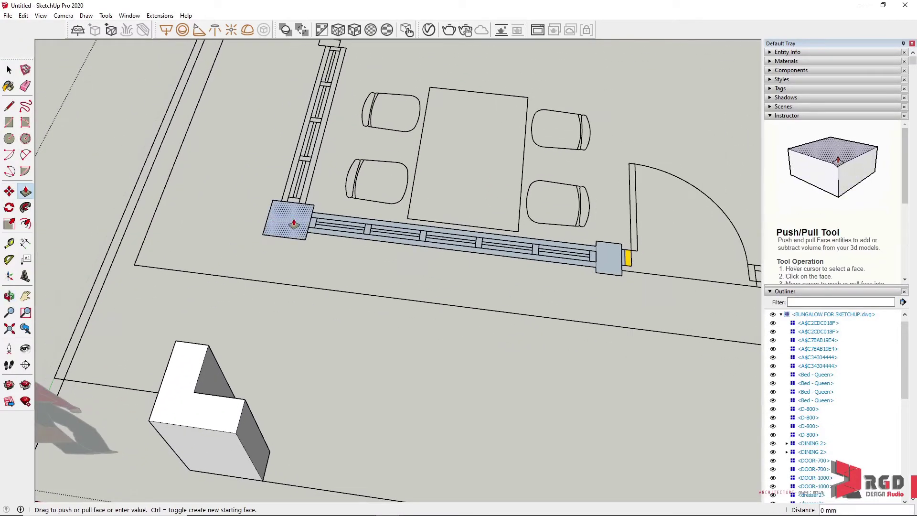
pyautogui.click(274, 126)
pyautogui.click(605, 266)
# Finish raising the right column, then erase the column's two stray vertical edges.
pyautogui.click(561, 246)
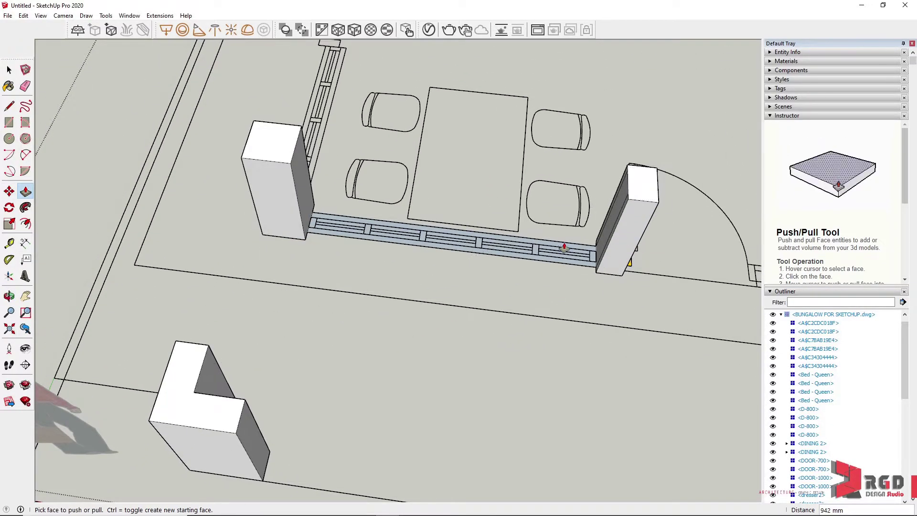
pyautogui.moveTo(561, 246); pyautogui.dragTo(692, 193, button='middle')
pyautogui.scroll(5, 483, 264)
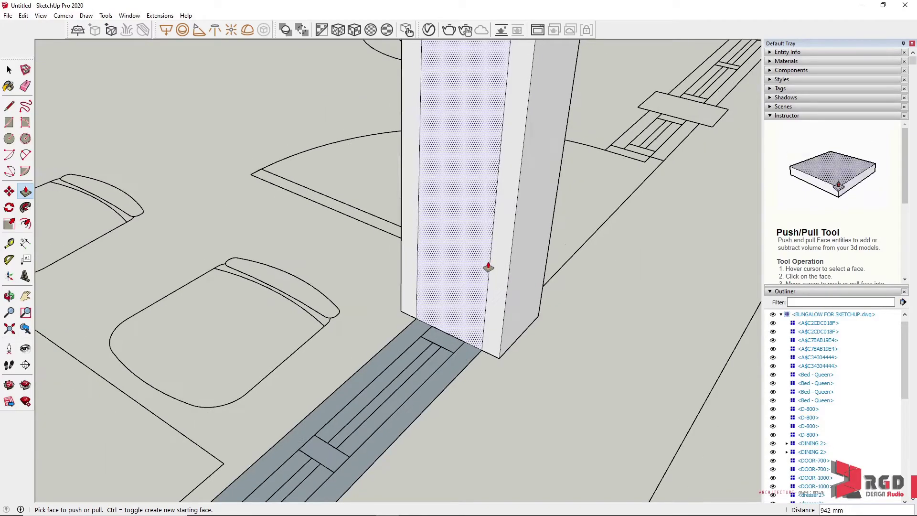
pyautogui.click(25, 86)
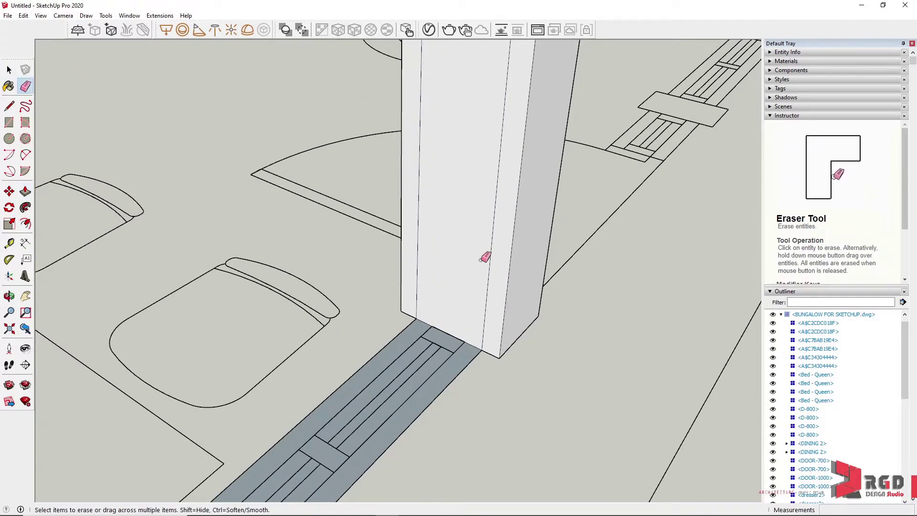
pyautogui.click(420, 249)
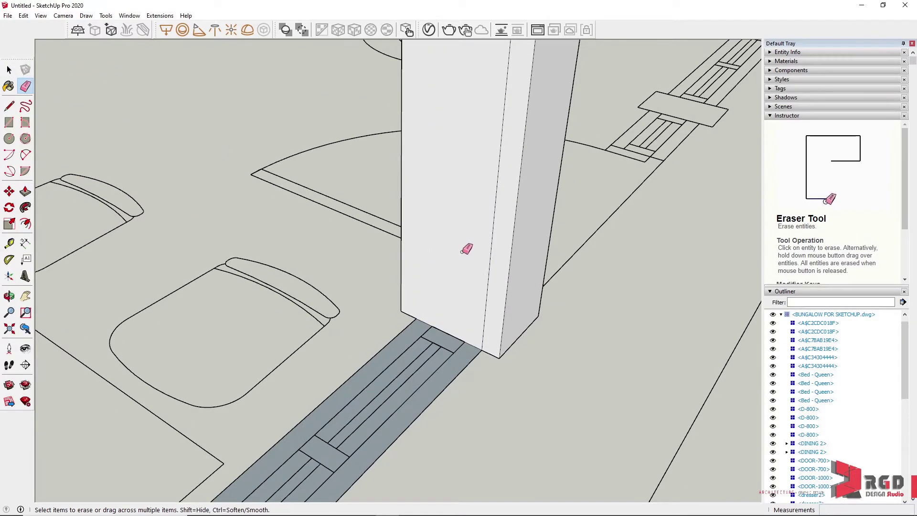
pyautogui.click(492, 266)
# Push/Pull the strip between the columns up 942 mm into a wall.
pyautogui.scroll(-5, 478, 264)
pyautogui.moveTo(458, 262)
pyautogui.mouseDown(button='middle')
pyautogui.moveTo(474, 322)
pyautogui.moveTo(410, 303)
pyautogui.moveTo(546, 252)
pyautogui.moveTo(626, 246)
pyautogui.moveTo(573, 229)
pyautogui.mouseUp(button='middle')
pyautogui.click(25, 191)
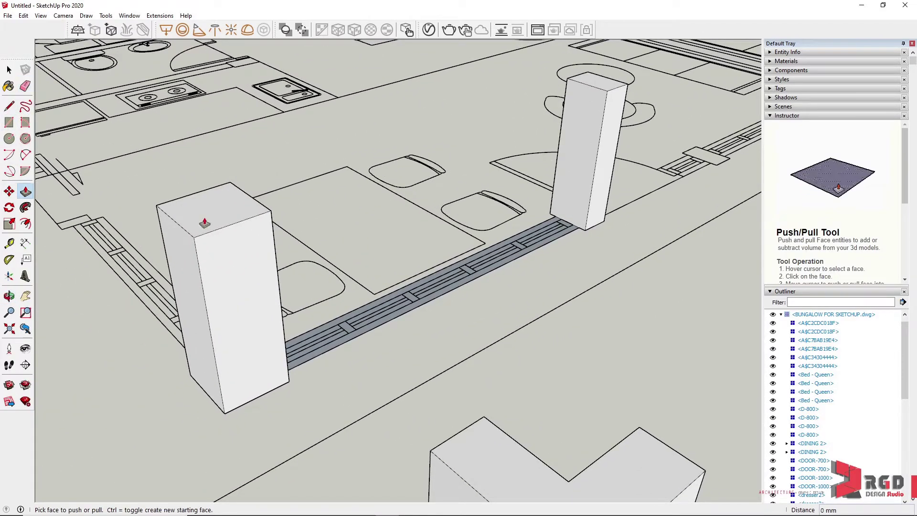
pyautogui.click(392, 316)
pyautogui.click(613, 93)
pyautogui.scroll(-3, 606, 307)
pyautogui.moveTo(606, 307); pyautogui.dragTo(475, 306, button='middle')
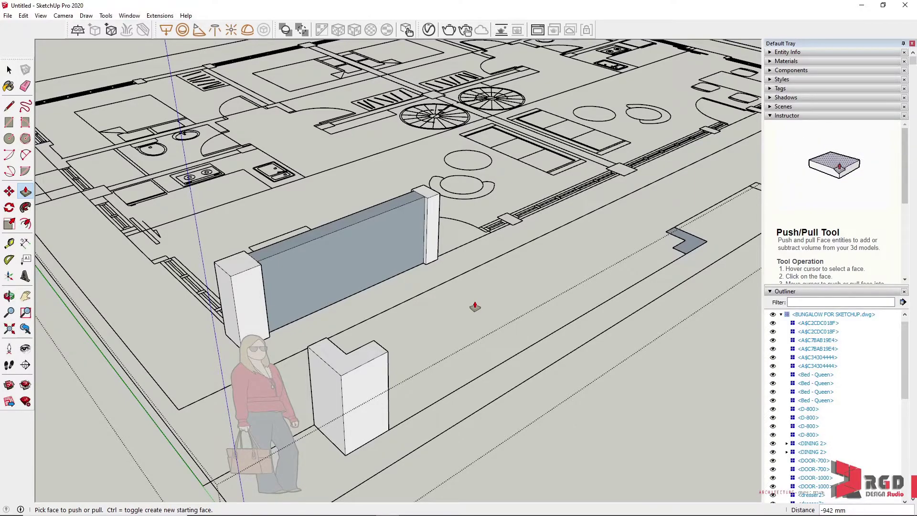
# Undo the wall, both columns and the L-shaped block, backing out of the door edit.
pyautogui.hotkey('ctrl', 'z')
pyautogui.hotkey('ctrl', 'z')
pyautogui.hotkey('ctrl', 'z')
pyautogui.hotkey('ctrl', 'z')
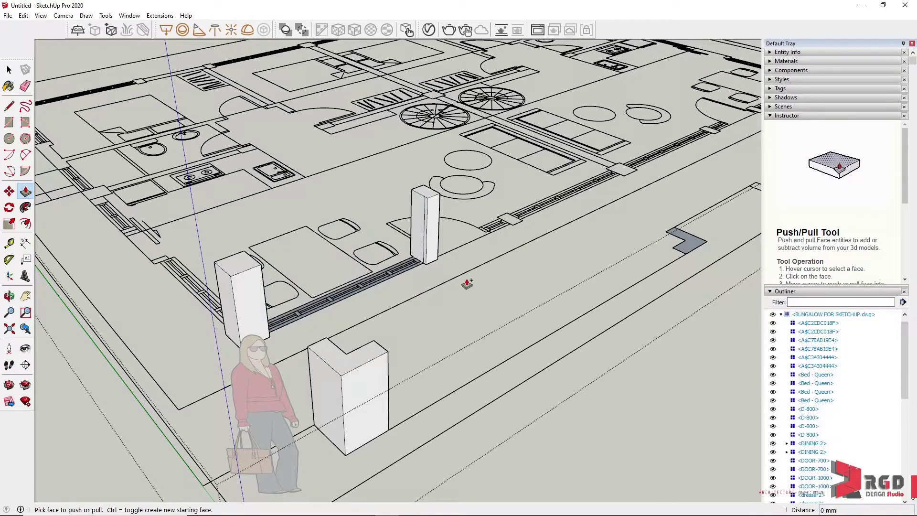
pyautogui.hotkey('ctrl', 'z')
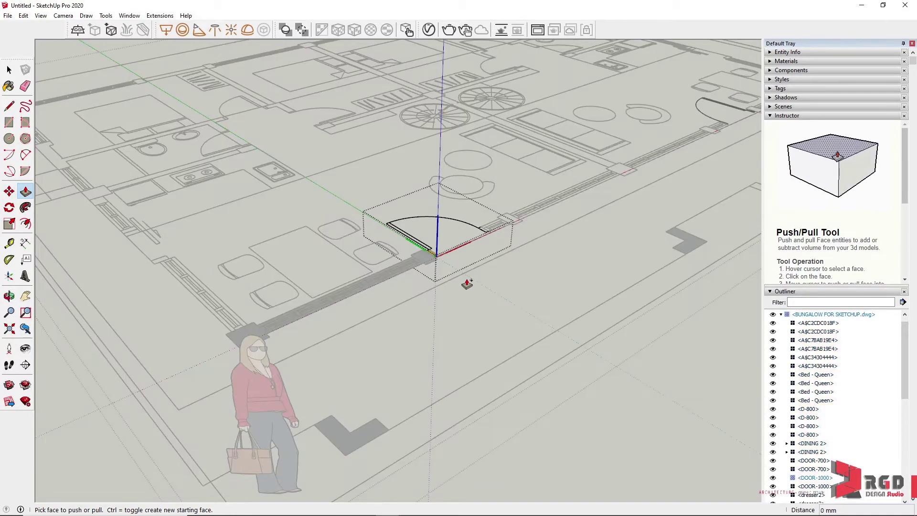
pyautogui.hotkey('ctrl', 'z')
pyautogui.hotkey('ctrl', 'z')
pyautogui.hotkey('ctrl', 'z')
pyautogui.hotkey('ctrl', 'z')
pyautogui.hotkey('ctrl', 'z')
pyautogui.hotkey('ctrl', 'z')
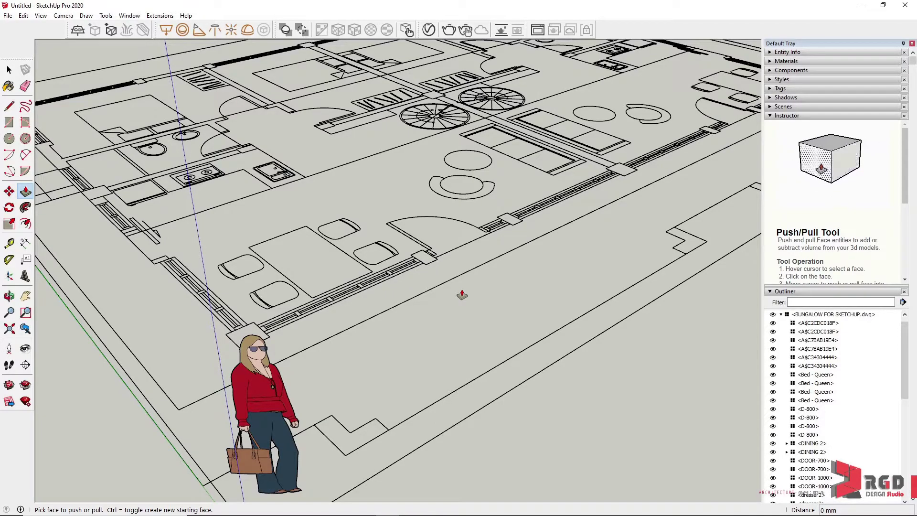
pyautogui.press('space')
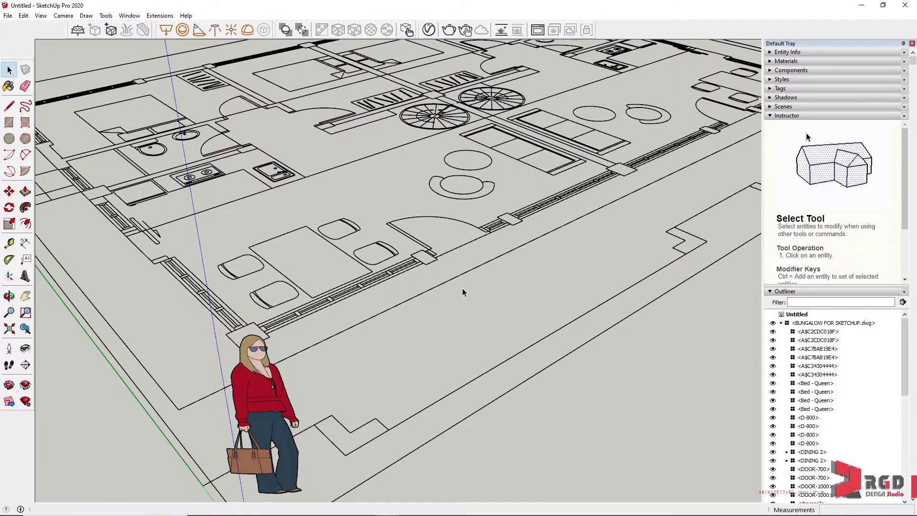
pyautogui.scroll(-5, 462, 288)
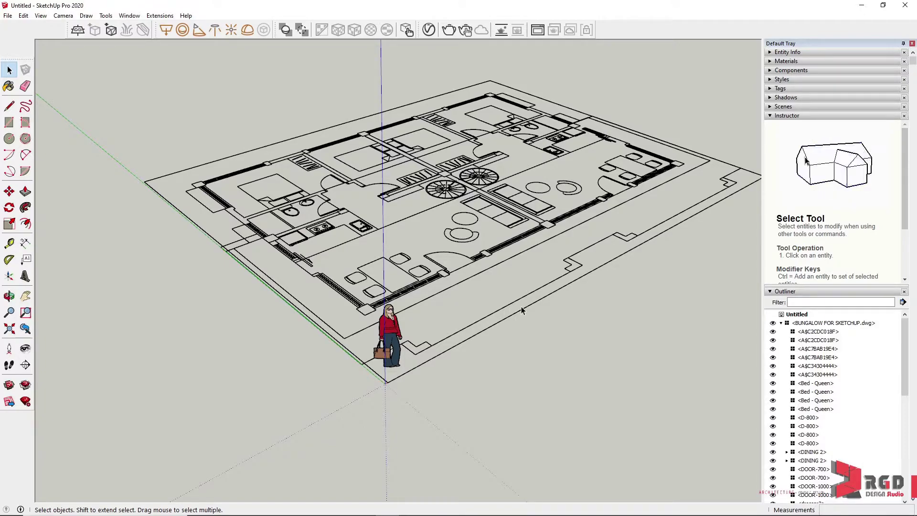
pyautogui.scroll(-3, 477, 302)
pyautogui.moveTo(477, 302); pyautogui.dragTo(385, 317, button='middle')
pyautogui.scroll(5, 183, 202)
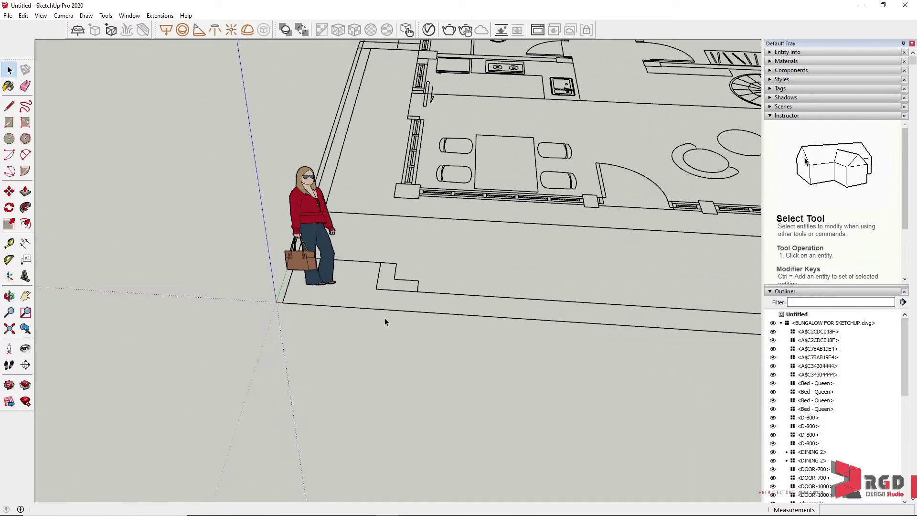
pyautogui.scroll(-2, 322, 300)
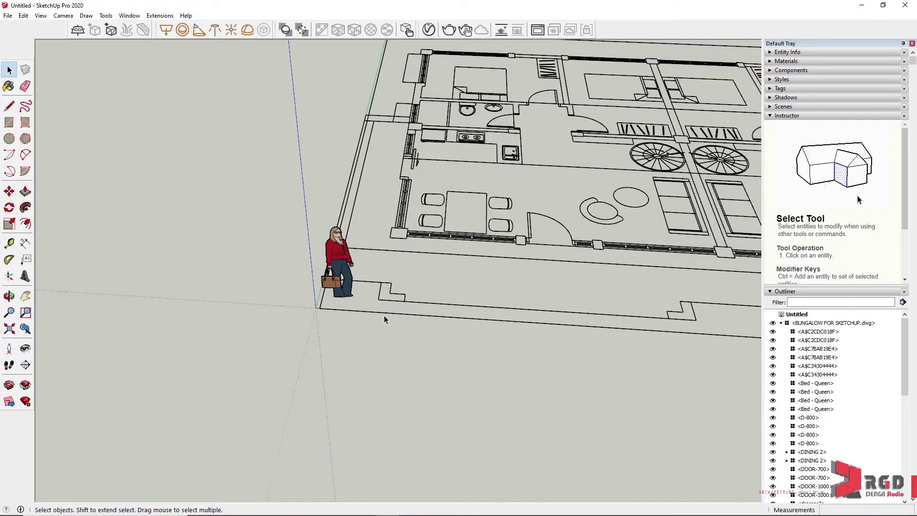
pyautogui.scroll(-3, 384, 315)
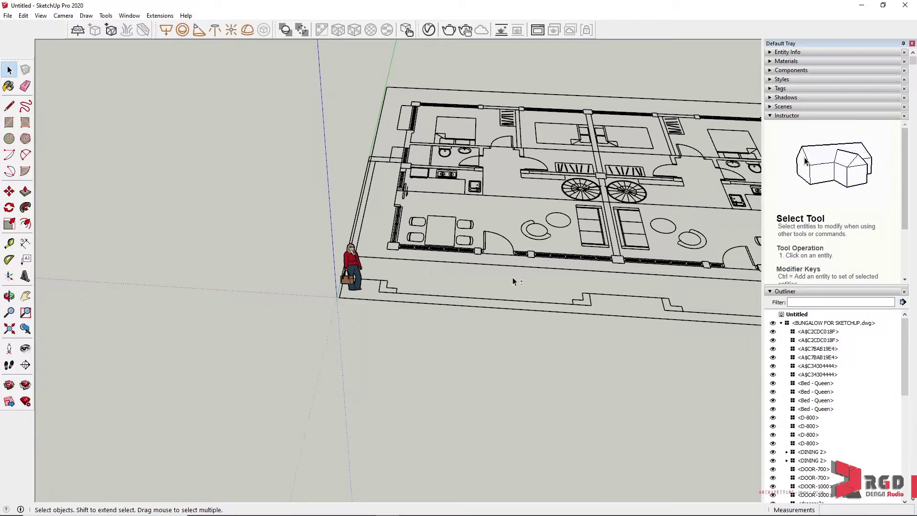
pyautogui.moveTo(512, 277); pyautogui.dragTo(515, 306, button='middle')
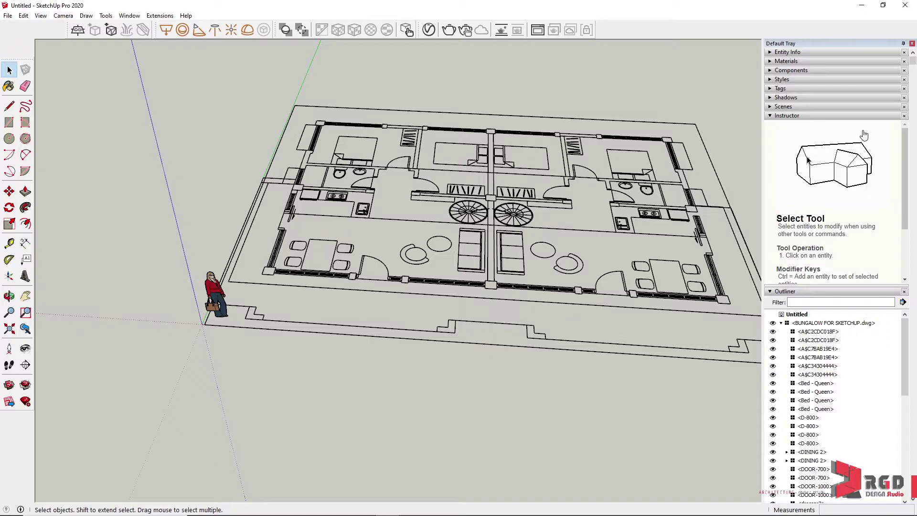
# Collapse Instructor and Outliner, expand Tags, and test hiding and showing the COLUMN and 0.18 tags.
pyautogui.click(770, 117)
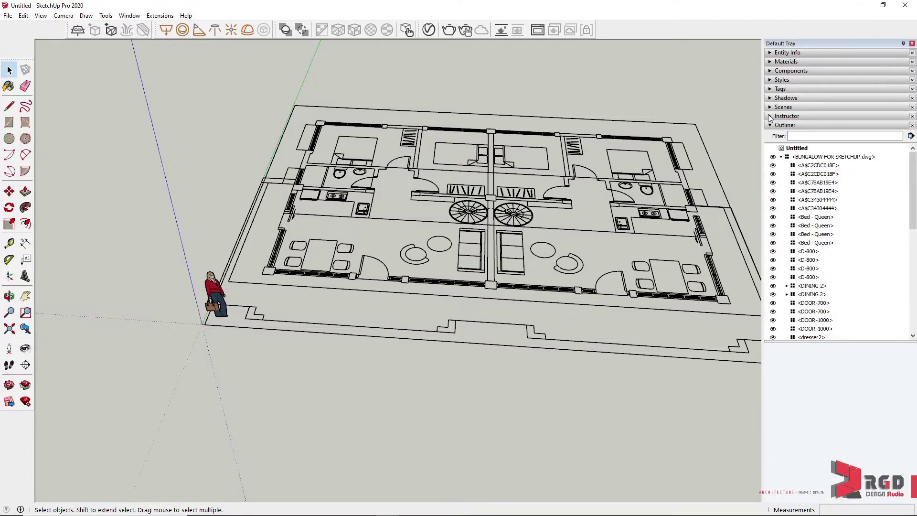
pyautogui.click(770, 125)
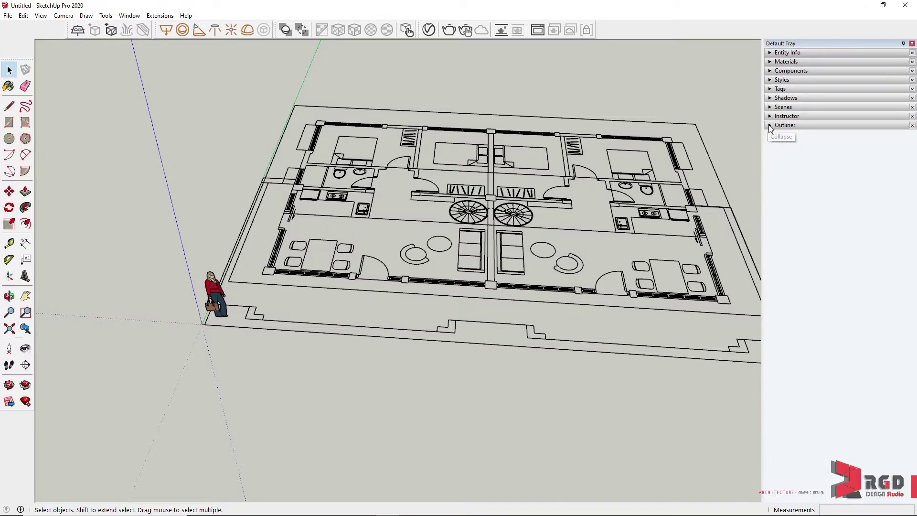
pyautogui.click(774, 92)
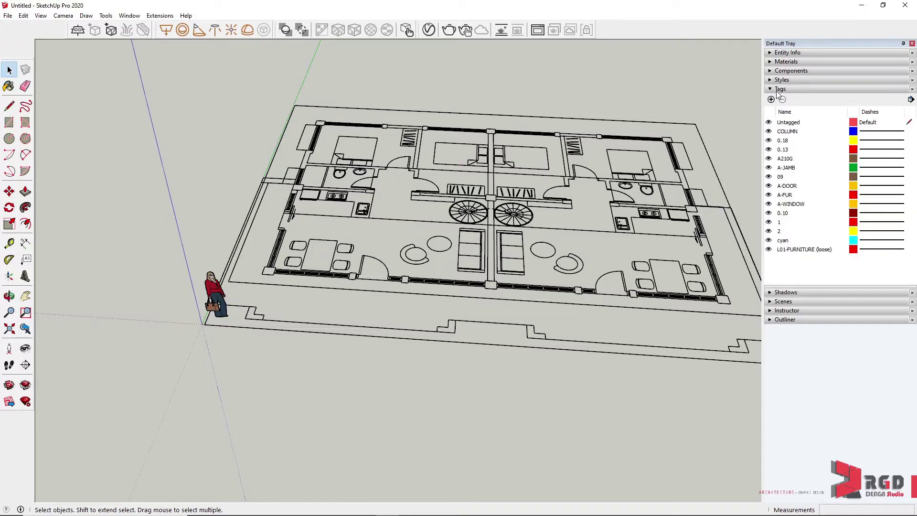
pyautogui.click(769, 123)
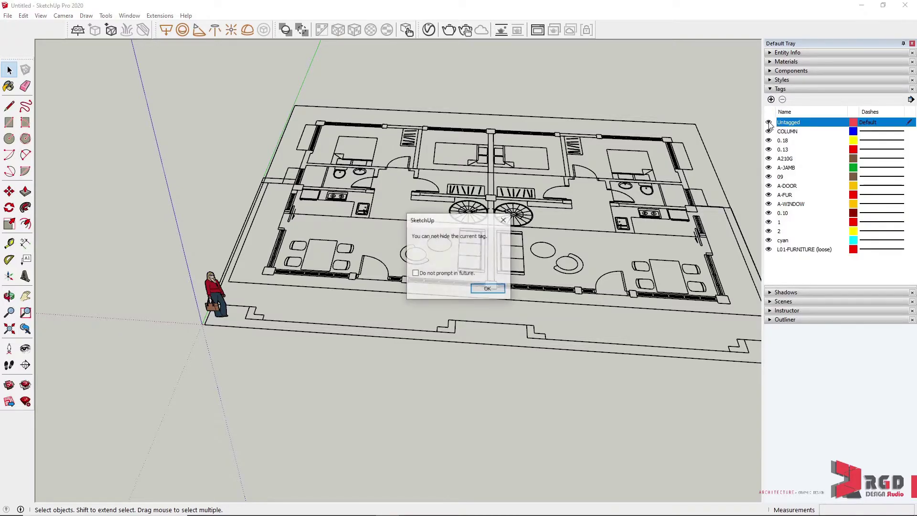
pyautogui.click(504, 221)
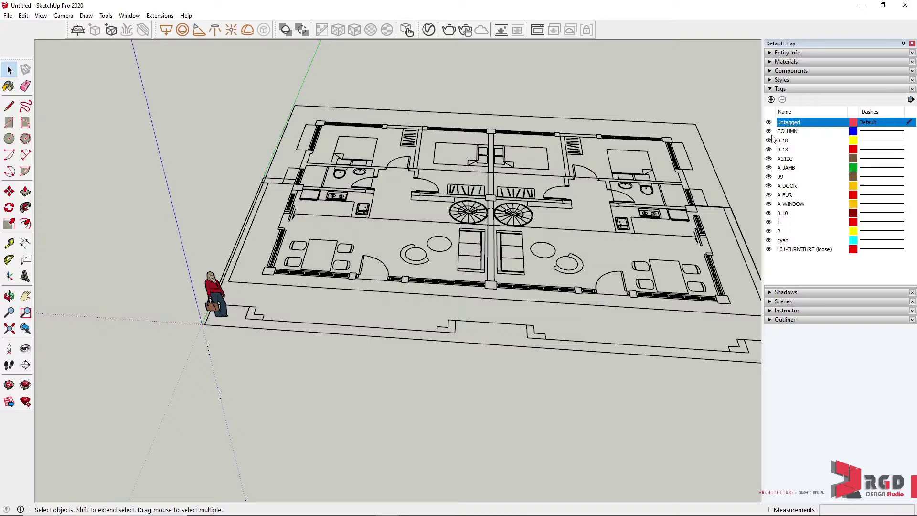
pyautogui.click(770, 132)
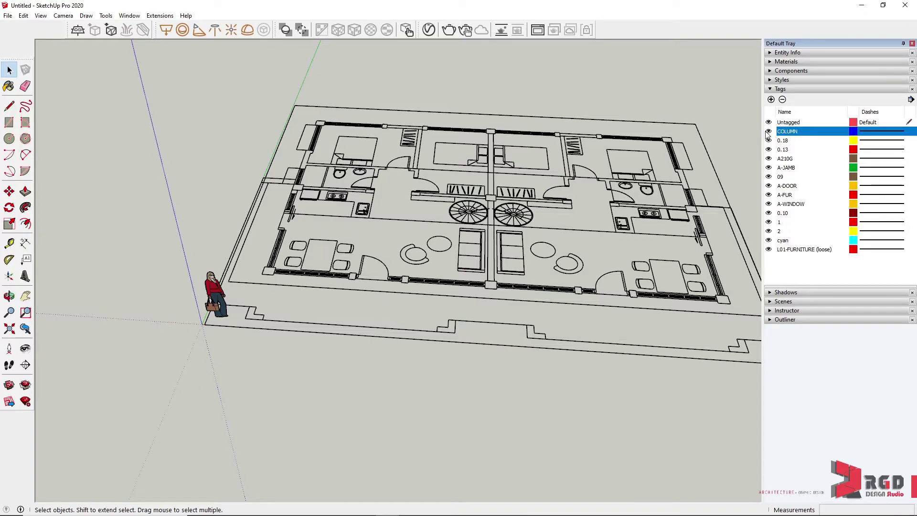
pyautogui.click(768, 132)
pyautogui.click(768, 131)
pyautogui.click(769, 141)
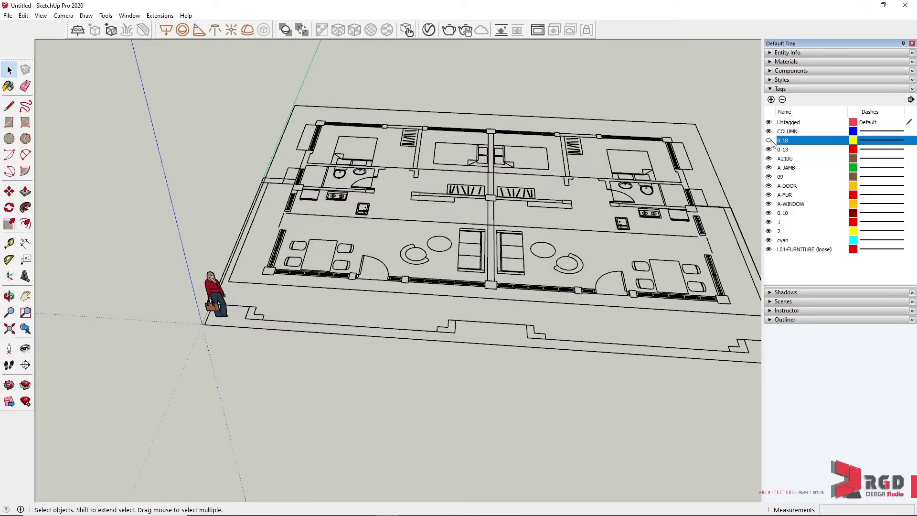
pyautogui.click(769, 140)
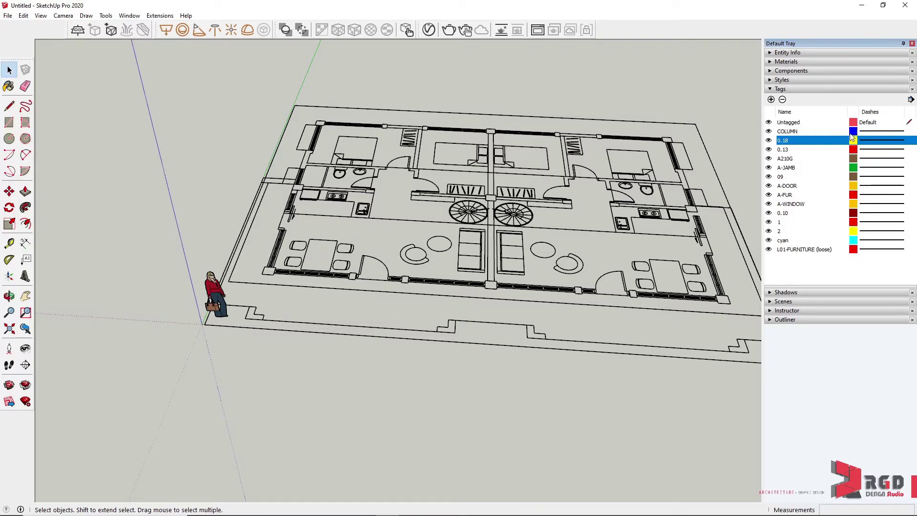
# Select tags COLUMN through L01-FURNITURE (loose) and delete them.
pyautogui.click(789, 132)
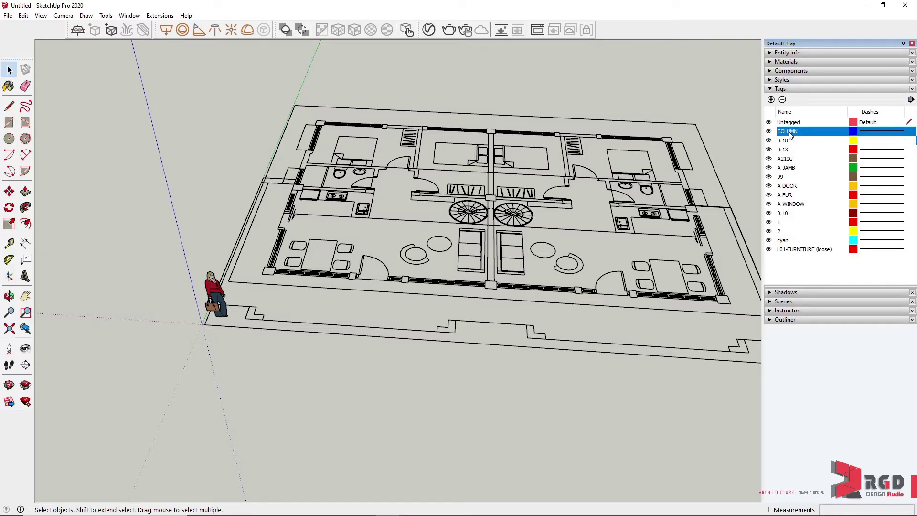
pyautogui.keyDown('shift'); pyautogui.click(799, 251); pyautogui.keyUp('shift')
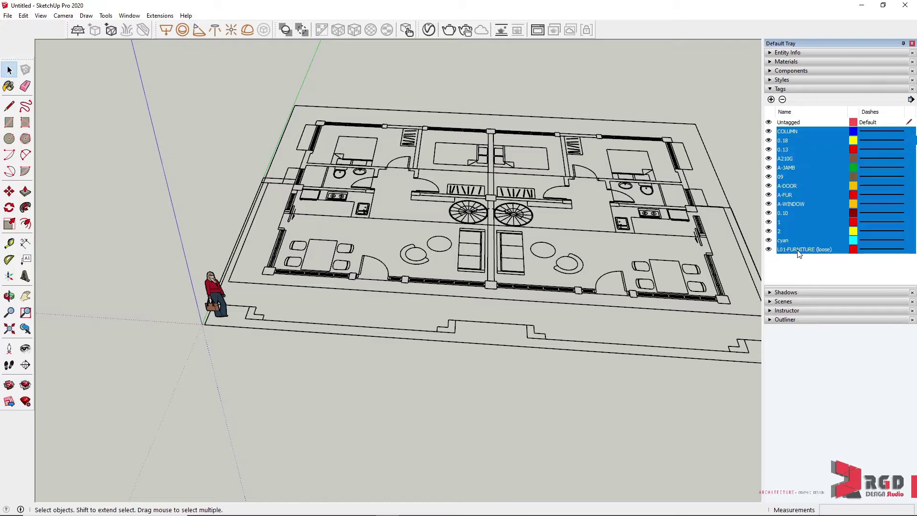
pyautogui.click(783, 99)
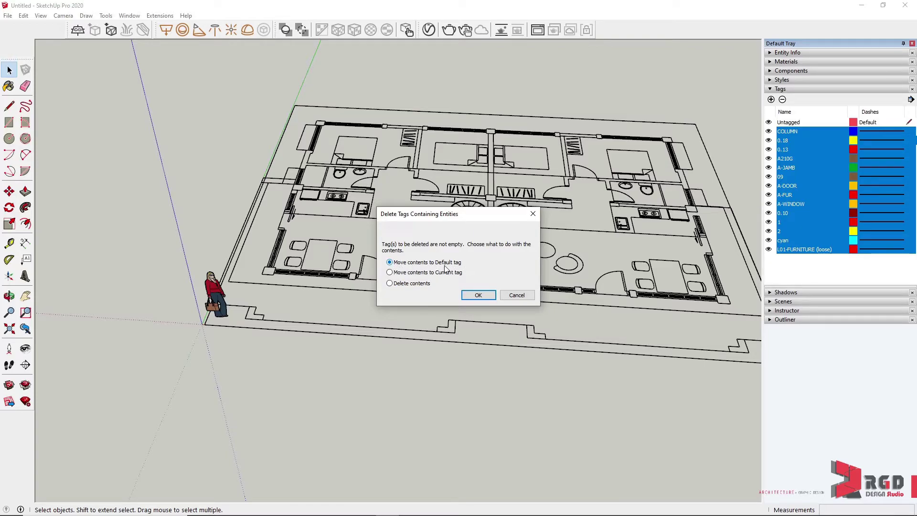
# Move the deleted tags' contents to Default and add a new tag named FLOOR PLAN.
pyautogui.click(478, 295)
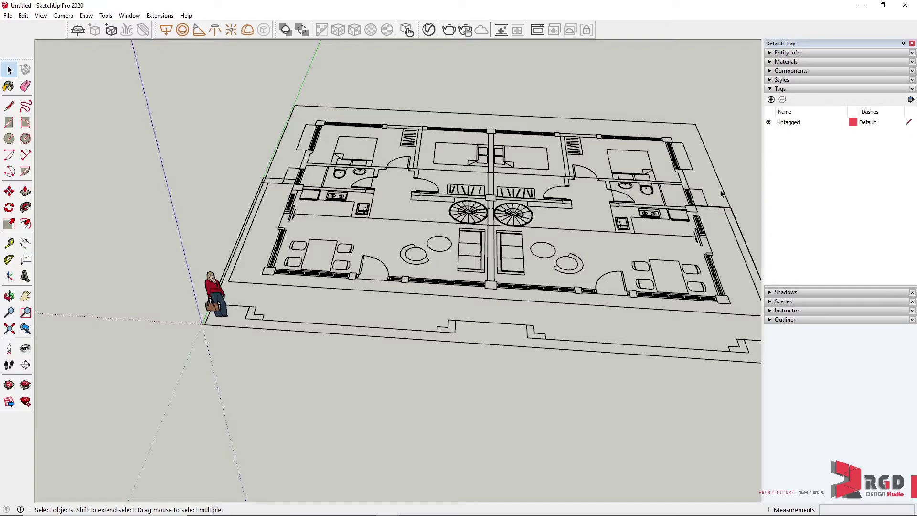
pyautogui.click(771, 99)
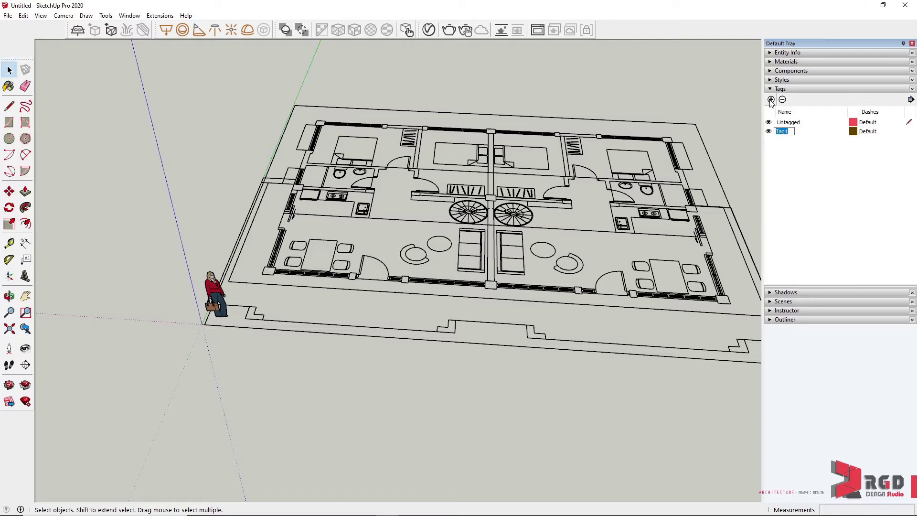
pyautogui.press('capslock')
pyautogui.write('FLOOR PLAN')
pyautogui.press('Return')
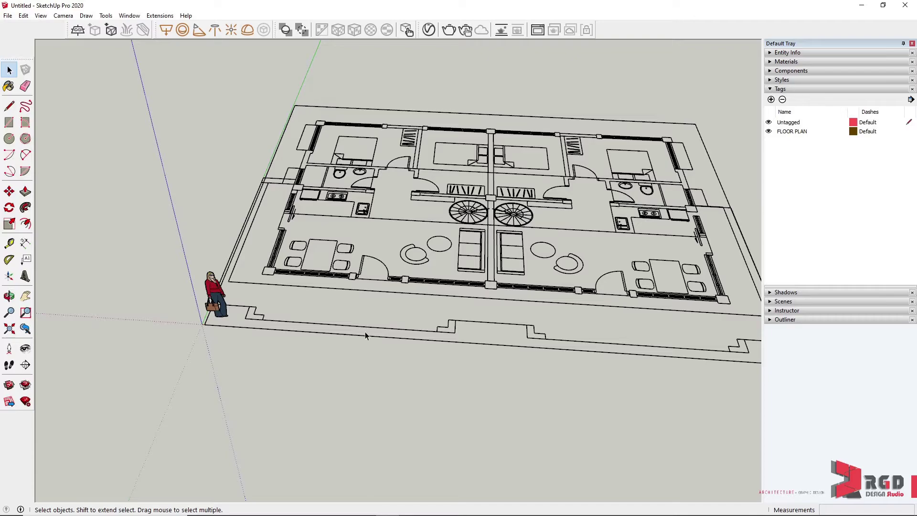
pyautogui.click(426, 282)
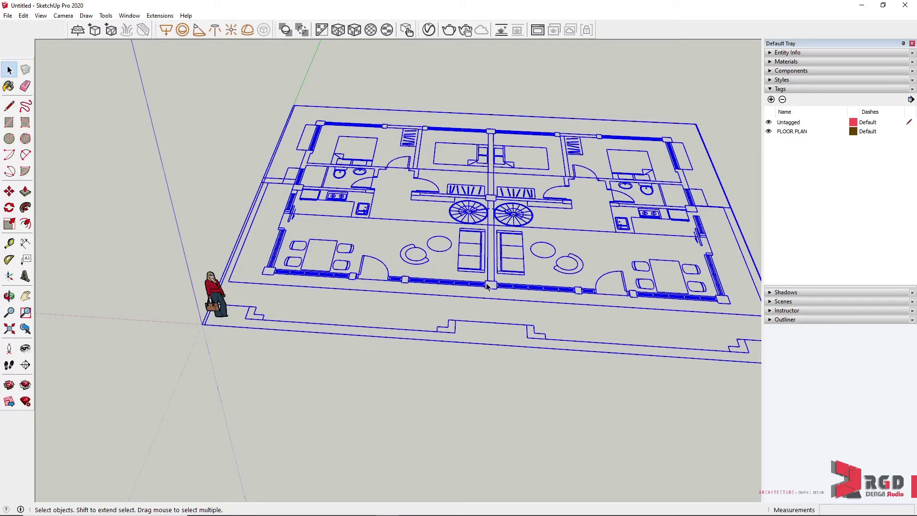
# Assign the imported plan to the FLOOR PLAN tag in Entity Info and test its visibility toggle.
pyautogui.click(770, 53)
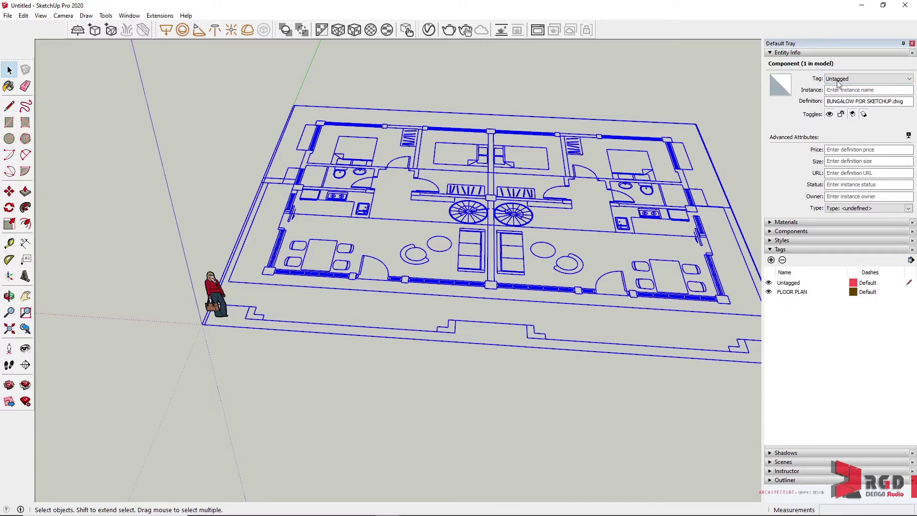
pyautogui.click(909, 80)
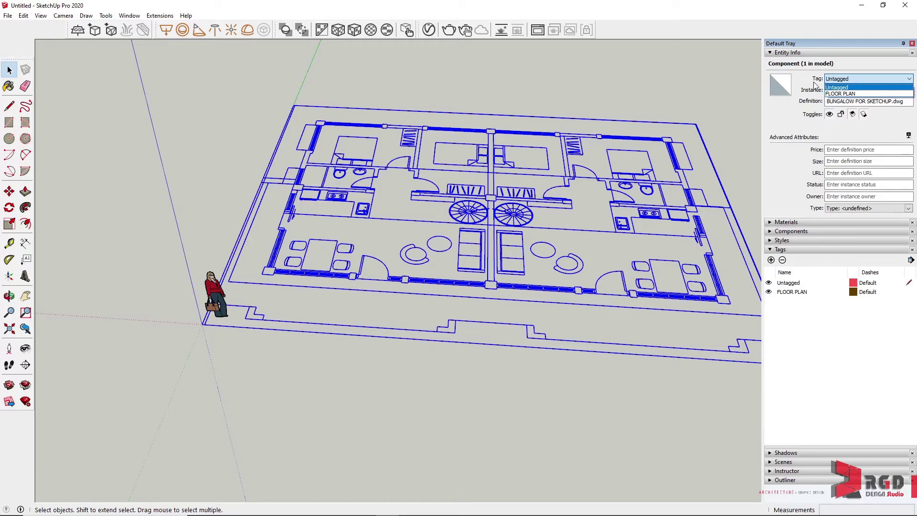
pyautogui.click(847, 93)
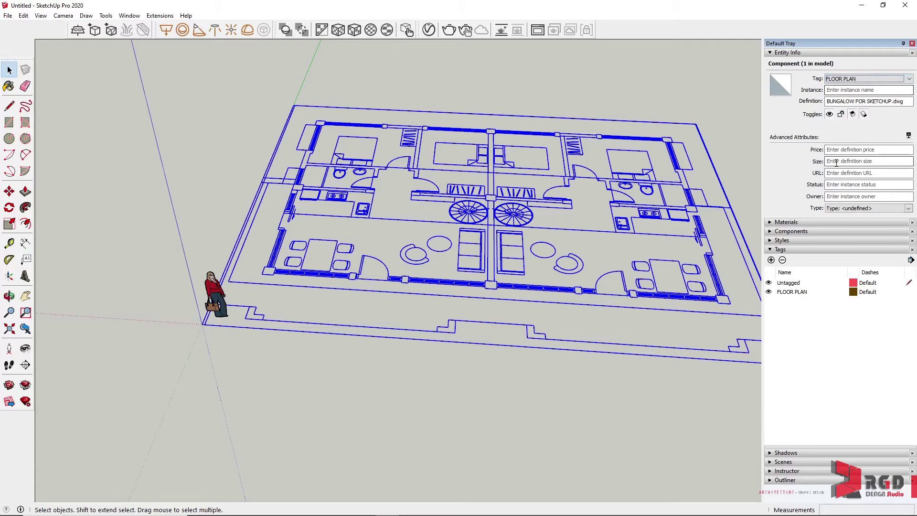
pyautogui.click(769, 292)
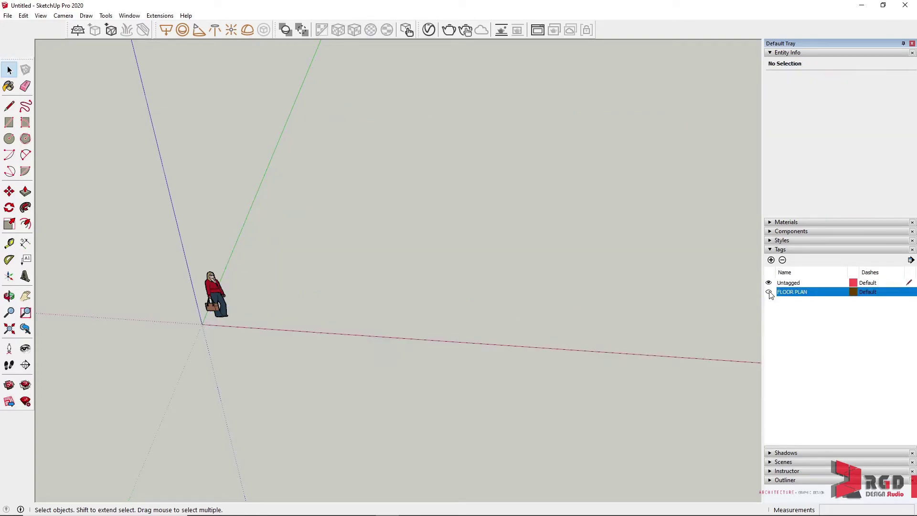
pyautogui.click(769, 292)
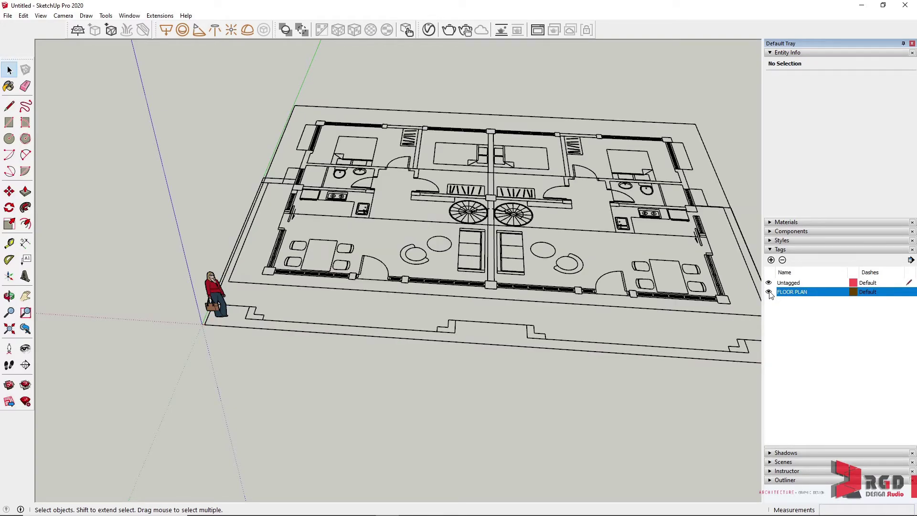
pyautogui.click(769, 292)
pyautogui.click(769, 293)
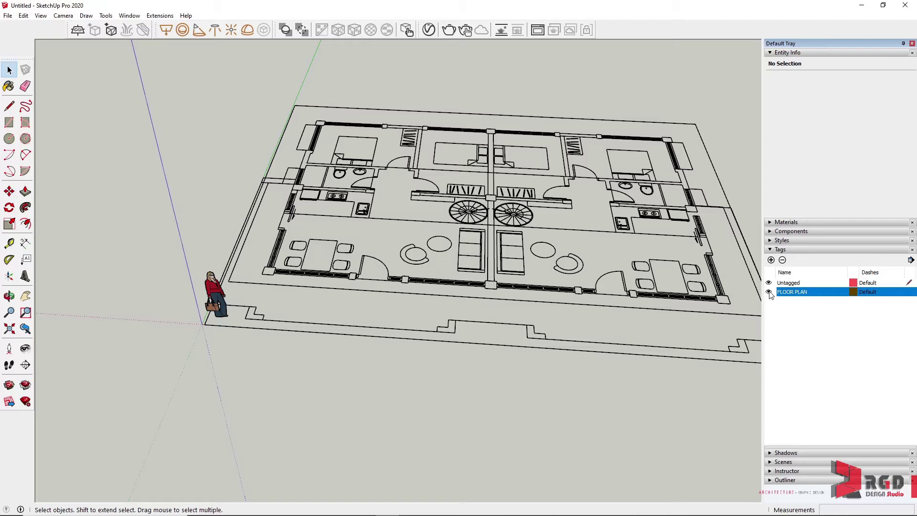
# Lock the floor plan component and deselect it.
pyautogui.click(458, 285)
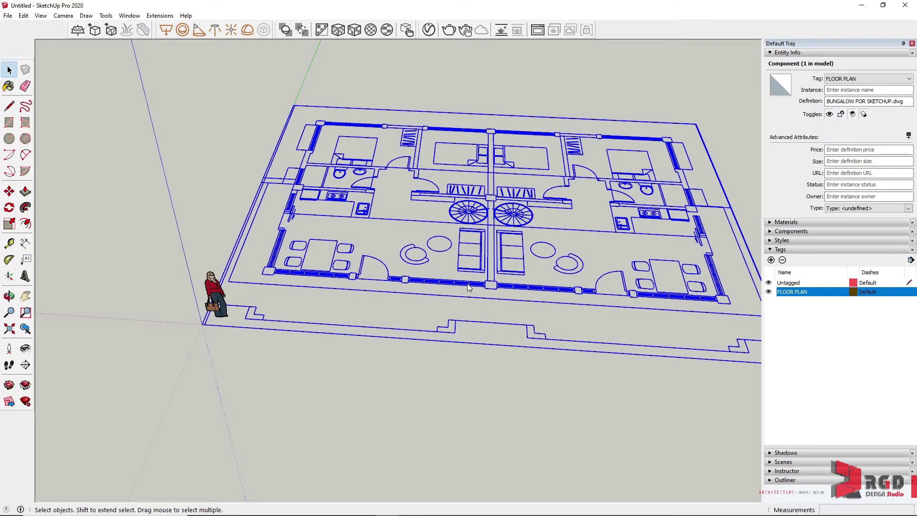
pyautogui.rightClick(468, 287)
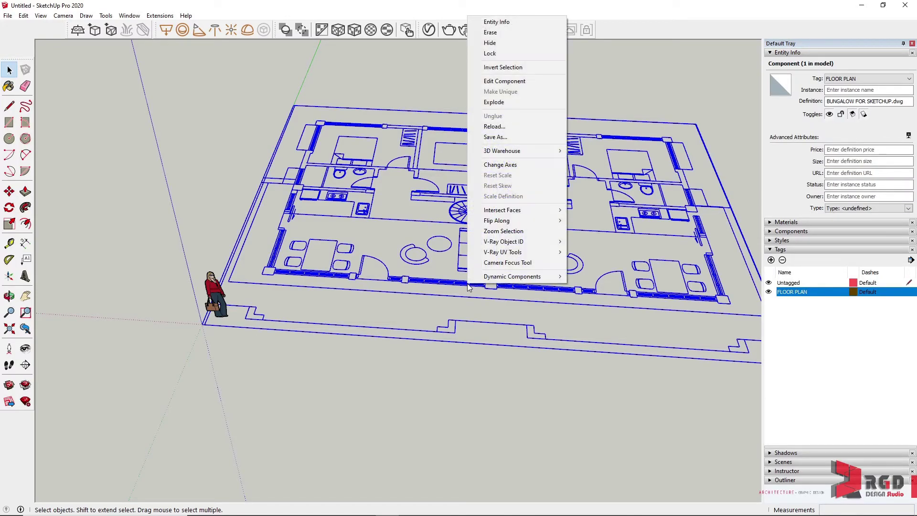
pyautogui.click(487, 54)
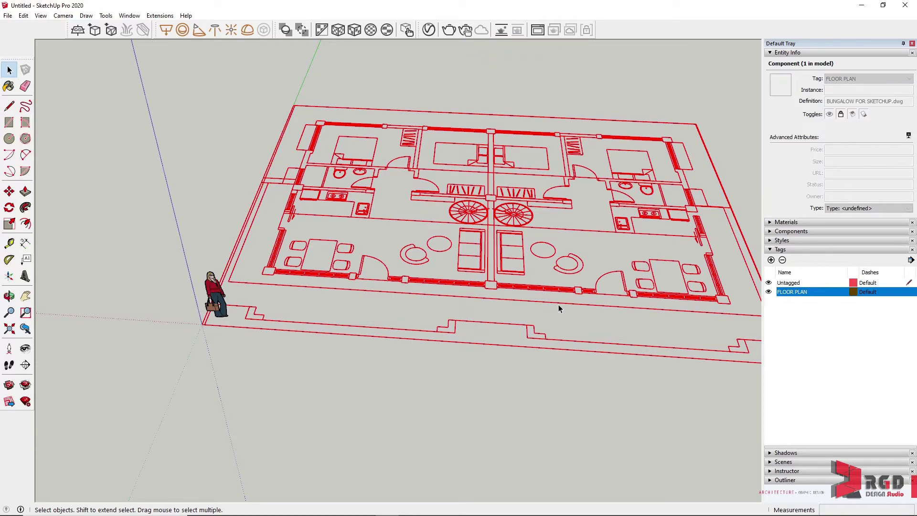
pyautogui.click(604, 368)
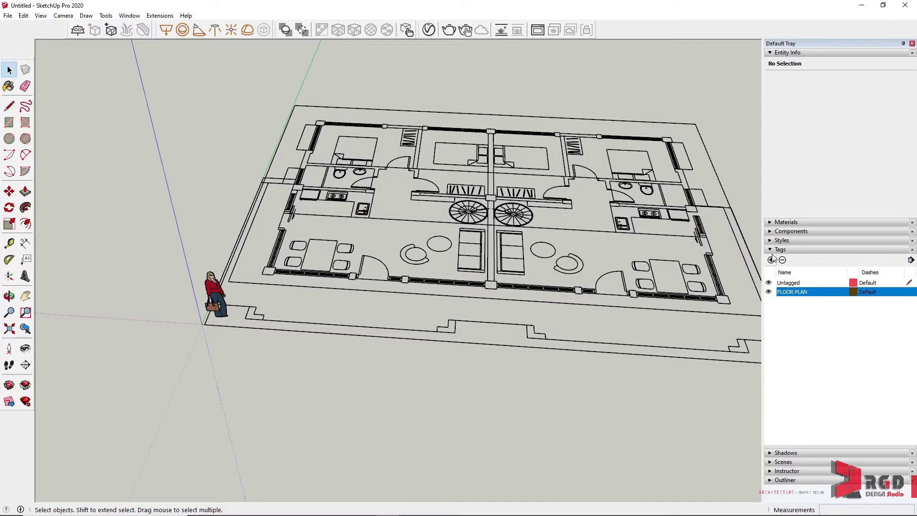
pyautogui.click(775, 240)
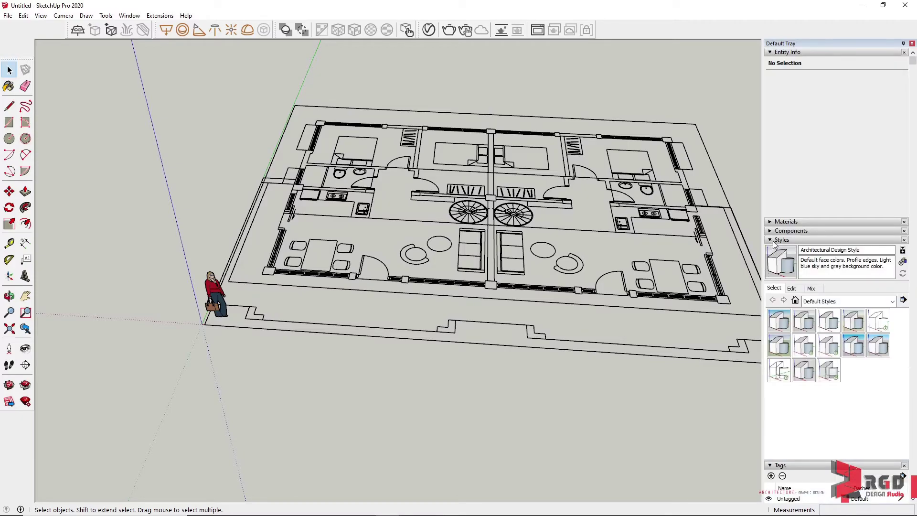
# Zoom in closely over the plan's lower-right rooms.
pyautogui.scroll(3, 651, 307)
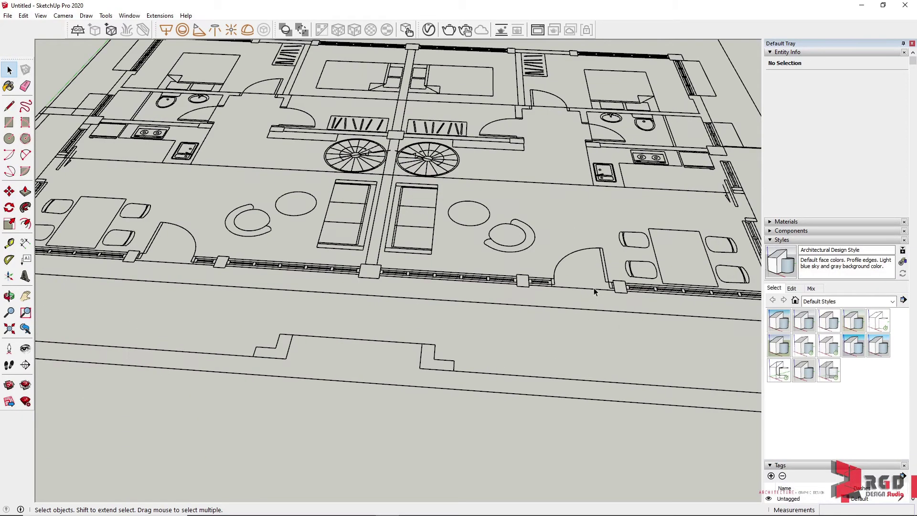
pyautogui.scroll(3, 583, 436)
pyautogui.scroll(2, 584, 436)
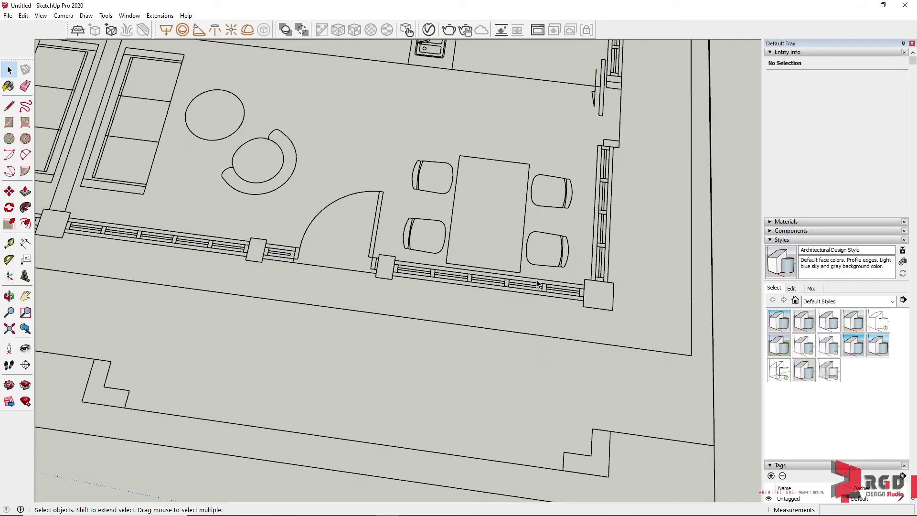
# In the style's Edge settings, try Endpoints and Extensions, and turn off Dashes.
pyautogui.click(791, 288)
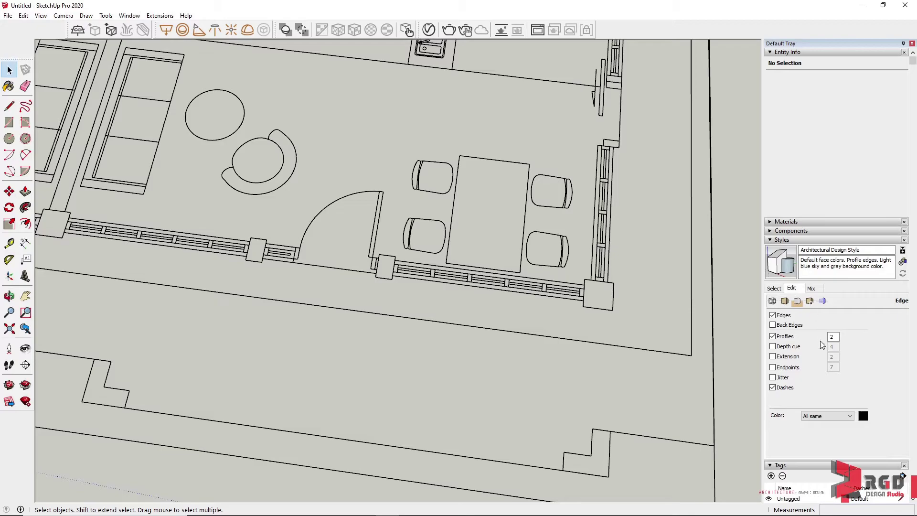
pyautogui.click(772, 367)
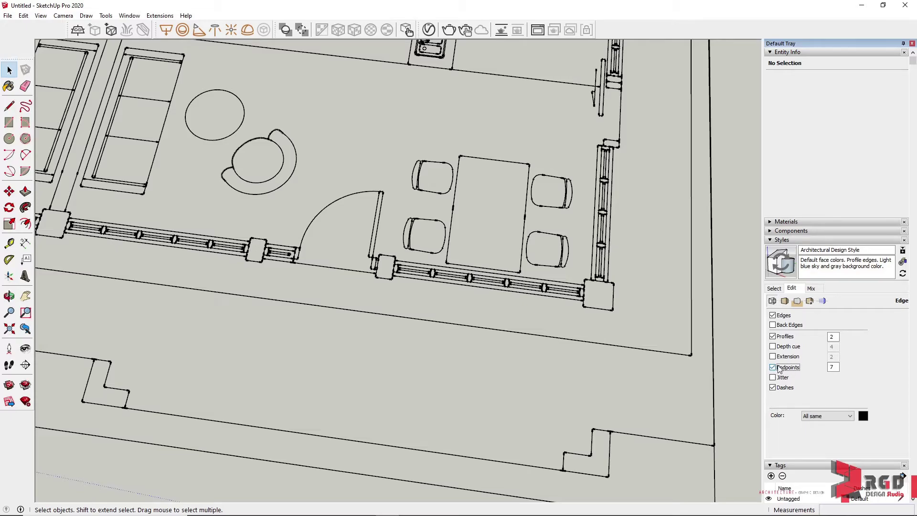
pyautogui.click(772, 356)
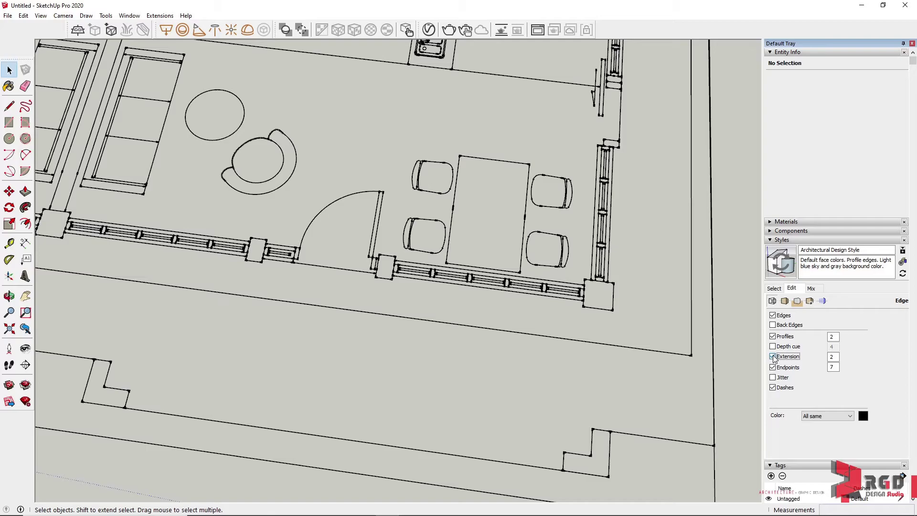
pyautogui.click(773, 357)
pyautogui.click(772, 367)
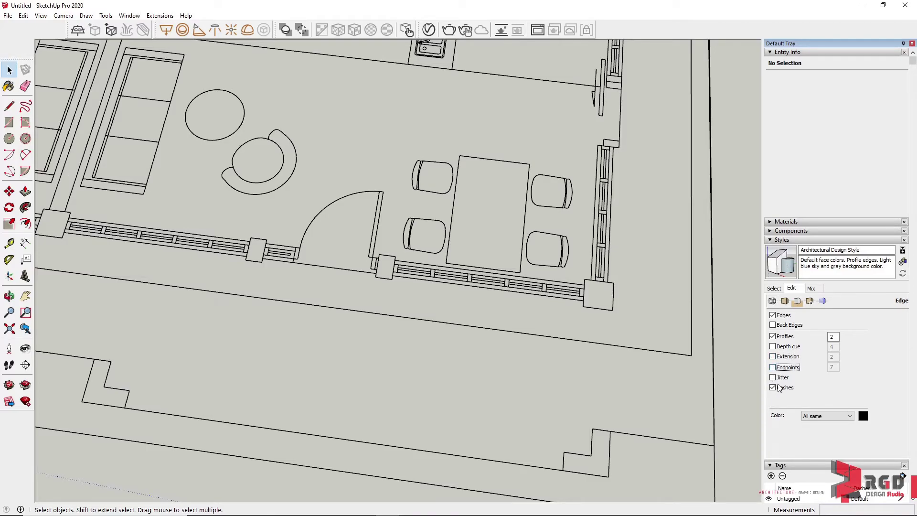
pyautogui.click(773, 387)
pyautogui.click(772, 337)
pyautogui.click(773, 337)
# Set Profiles width to 1, then 2, and finally uncheck Profiles.
pyautogui.doubleClick(832, 337)
pyautogui.write('1')
pyautogui.press('Return')
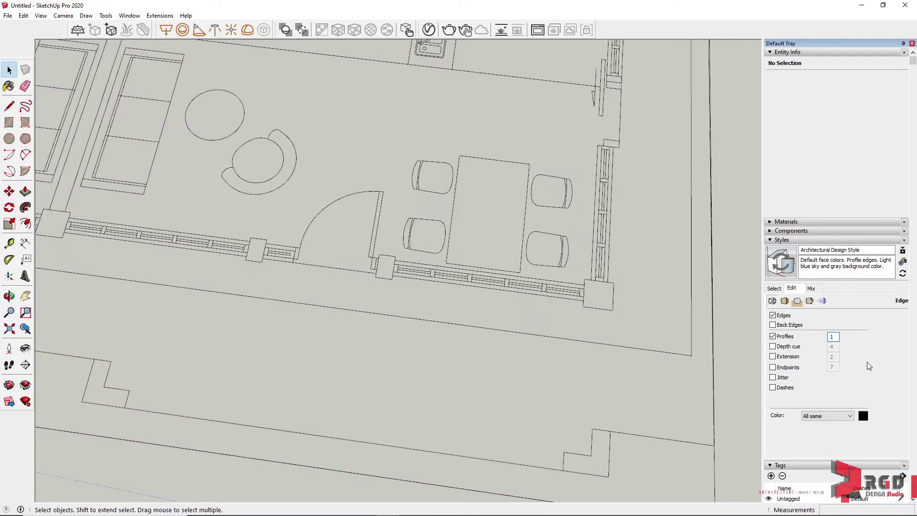
pyautogui.click(773, 336)
pyautogui.click(773, 336)
pyautogui.doubleClick(833, 337)
pyautogui.write('2')
pyautogui.click(773, 336)
pyautogui.scroll(-2, 558, 311)
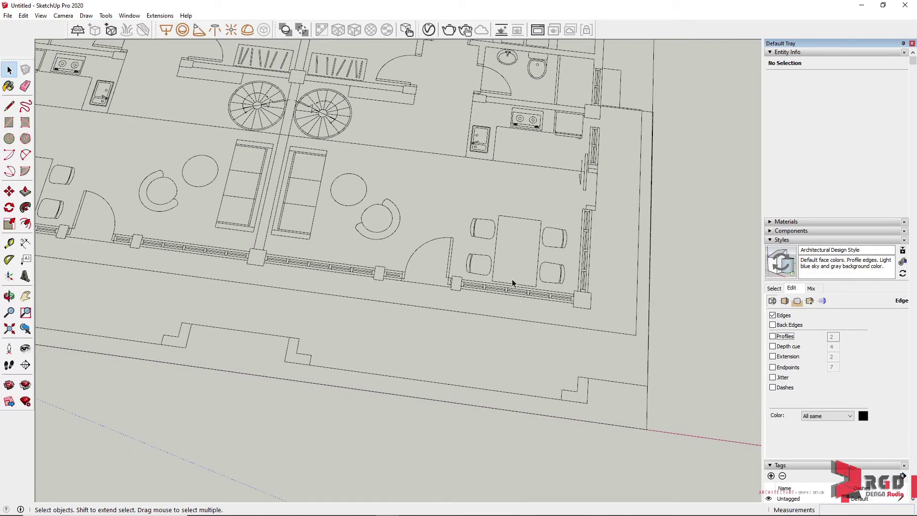
# Pan the whole plan into view, collapse Entity Info and Styles, and expand Scenes.
pyautogui.keyDown('shift'); pyautogui.moveTo(413, 220); pyautogui.dragTo(584, 328, button='middle'); pyautogui.keyUp('shift')
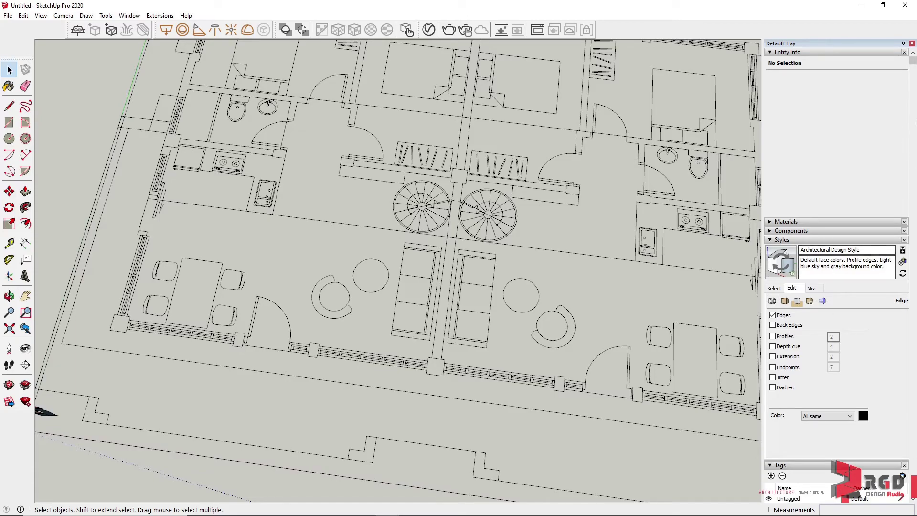
pyautogui.click(770, 53)
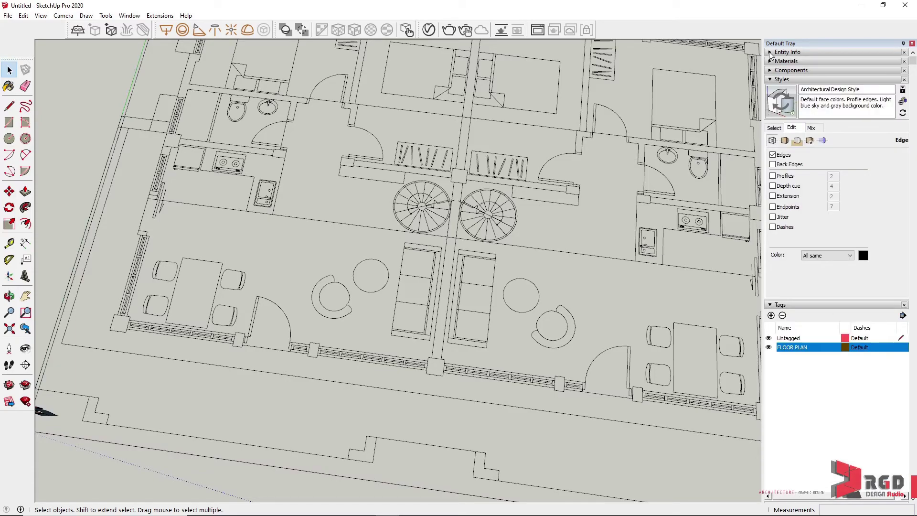
pyautogui.click(778, 80)
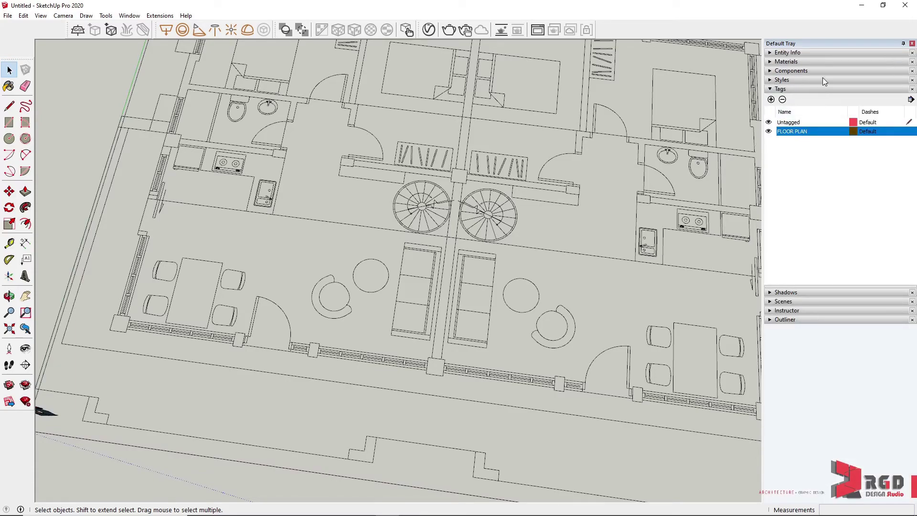
pyautogui.click(770, 301)
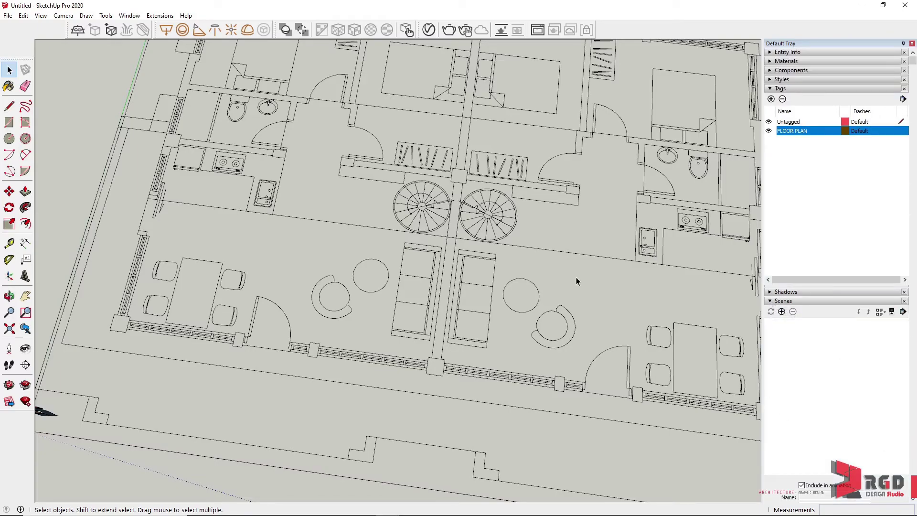
# Save the model with Save As under the name BUNGALOW MODEL.
pyautogui.click(8, 16)
pyautogui.click(29, 72)
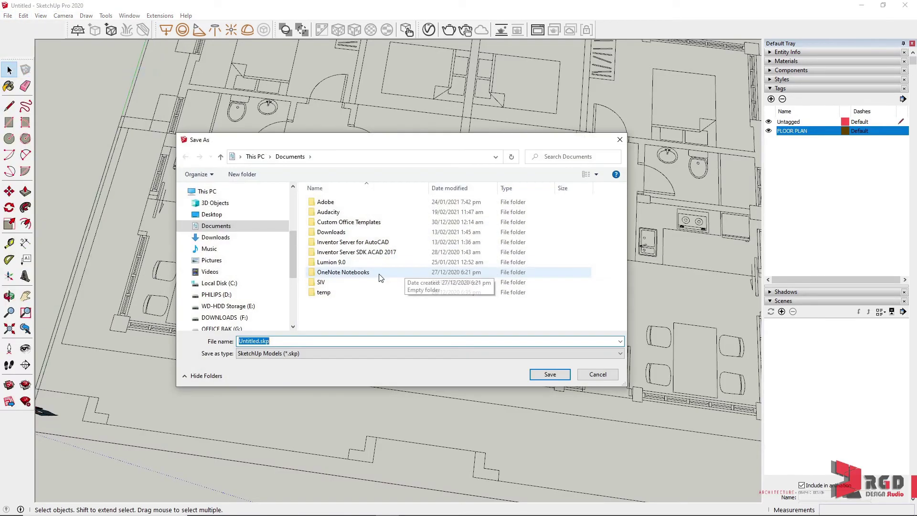
pyautogui.write('BUNGL')
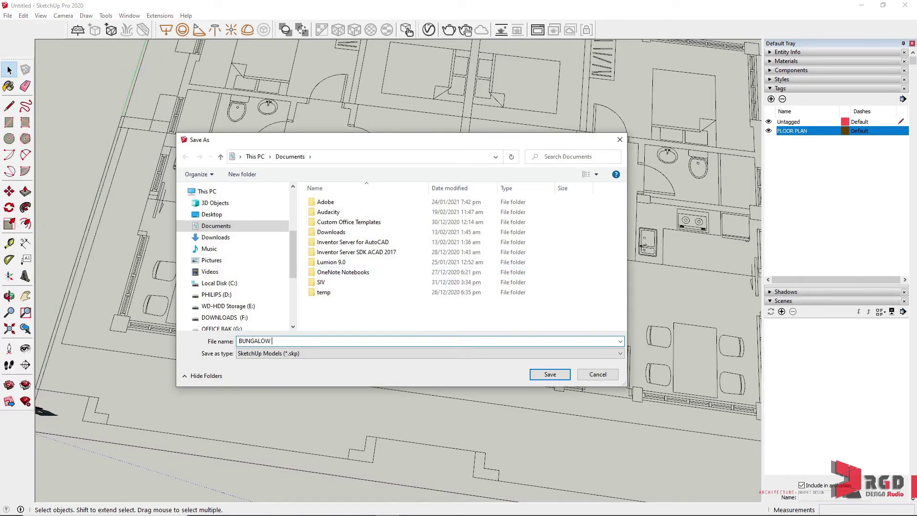
pyautogui.write('MODEL')
pyautogui.click(547, 377)
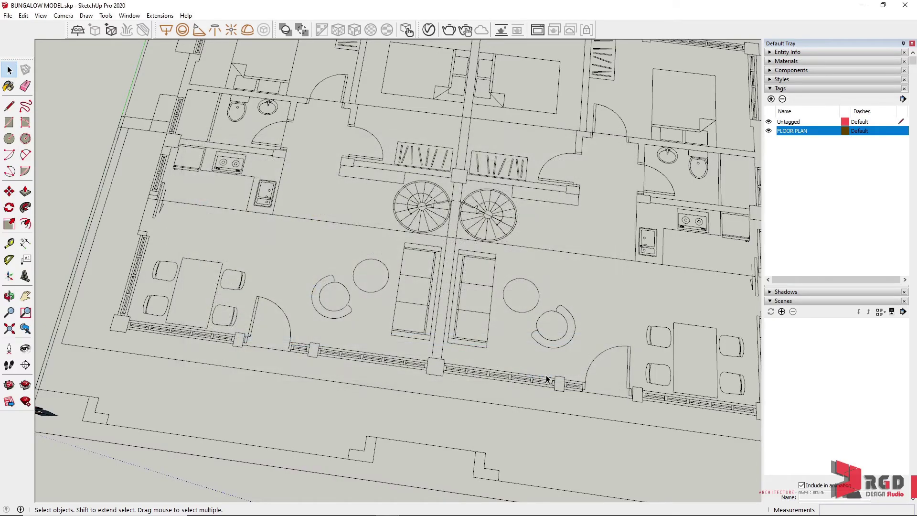
# Add a scene that updates the selected style and rename it FLOOR PLAN ON.
pyautogui.click(781, 312)
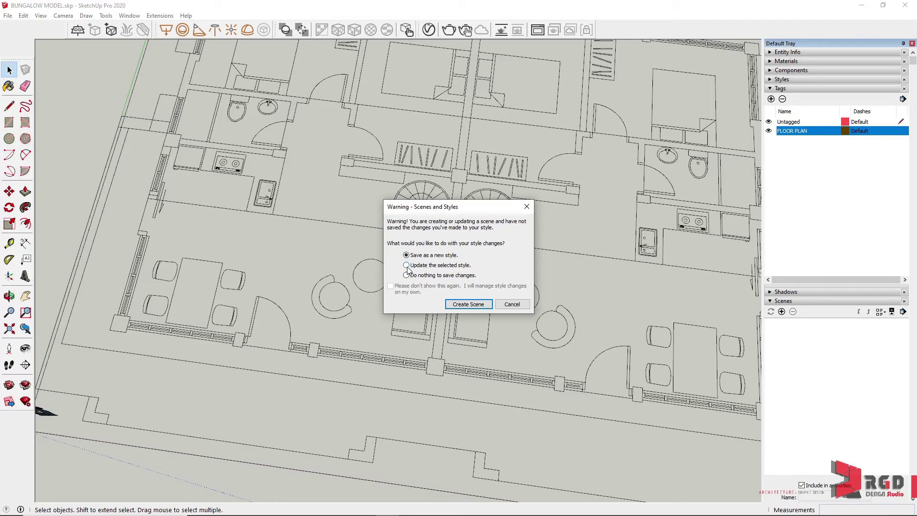
pyautogui.click(470, 304)
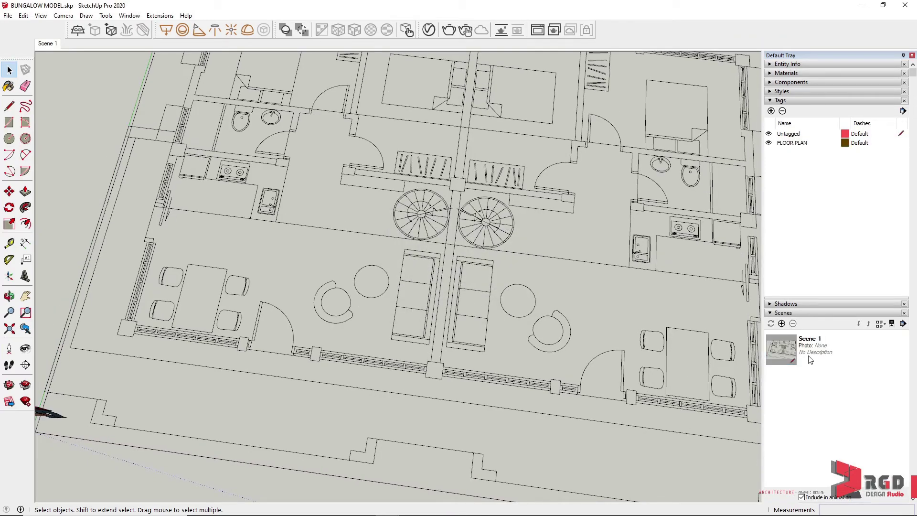
pyautogui.scroll(-3, 819, 351)
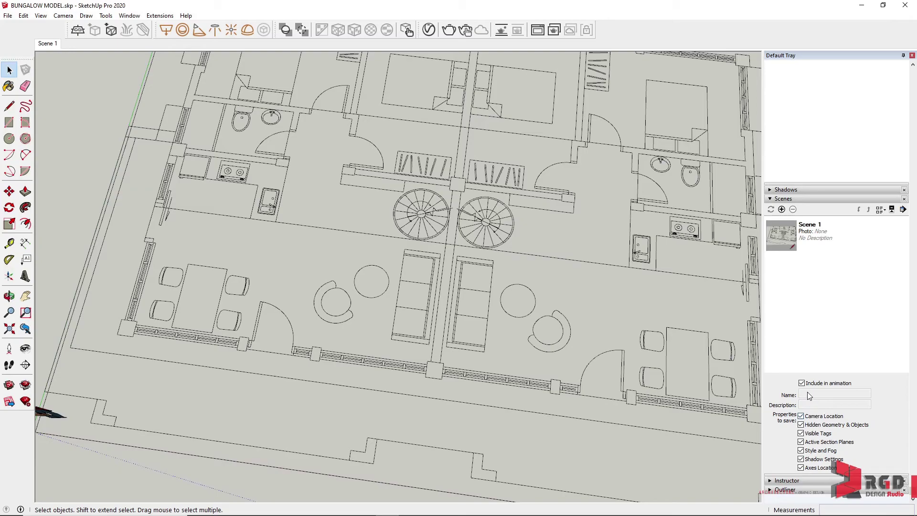
pyautogui.click(830, 395)
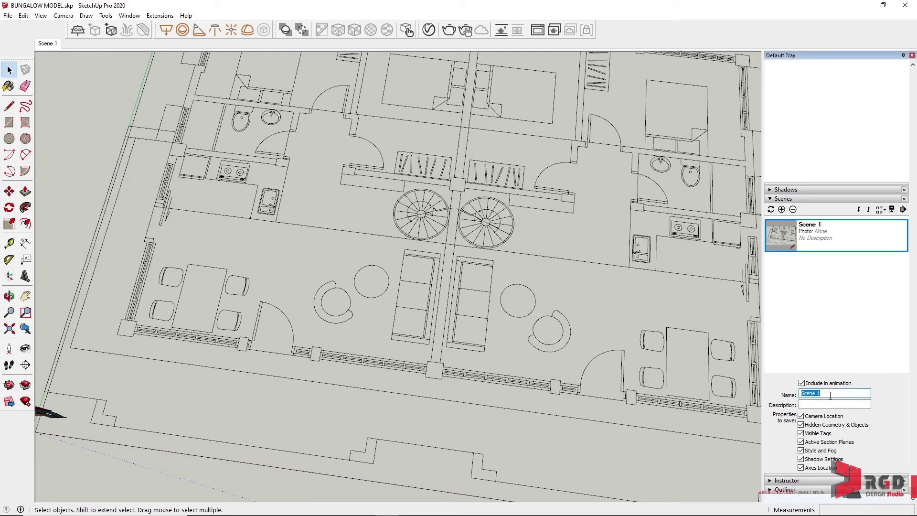
pyautogui.write('FLOOR PLAN ON')
pyautogui.rightClick(811, 237)
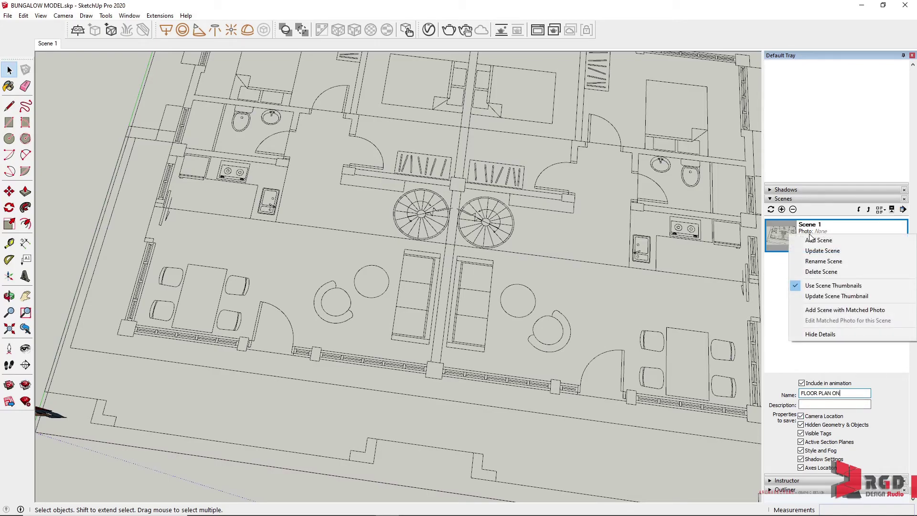
pyautogui.click(828, 261)
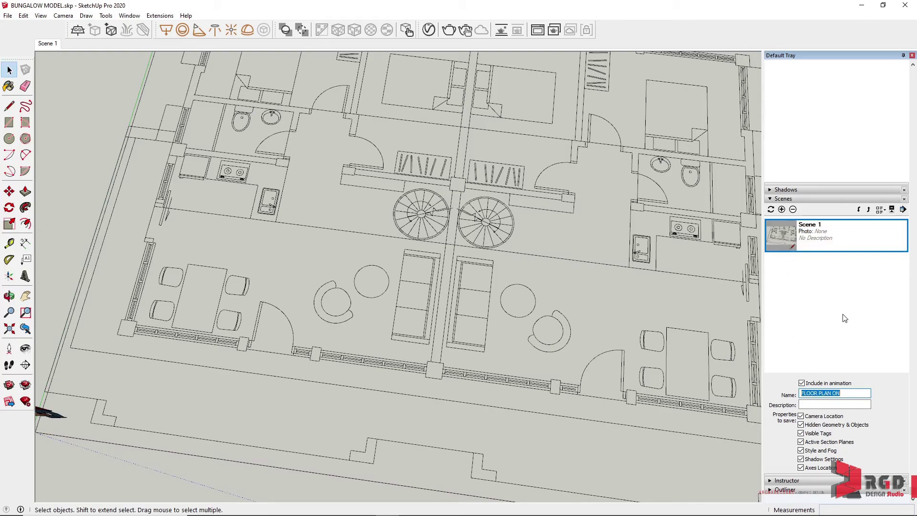
pyautogui.click(845, 393)
# Uncheck every saved scene property except Visible Tags.
pyautogui.click(801, 415)
pyautogui.click(801, 425)
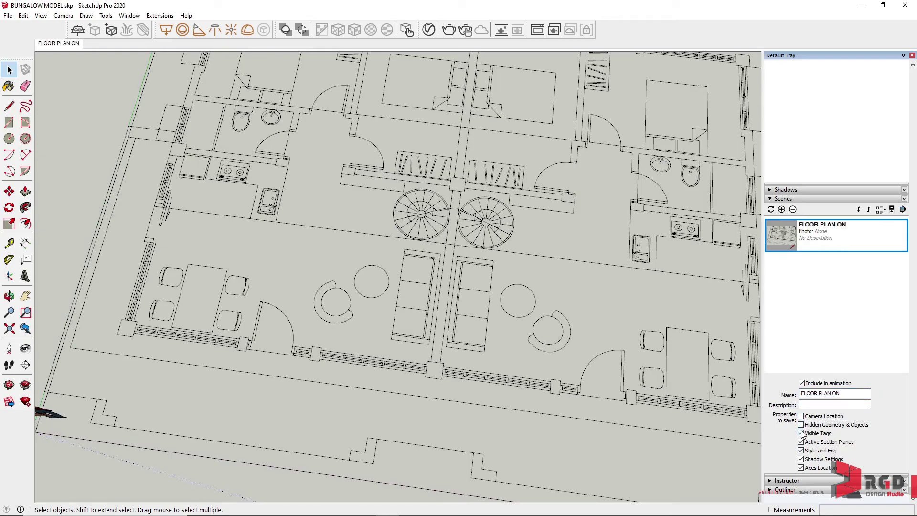
pyautogui.click(802, 443)
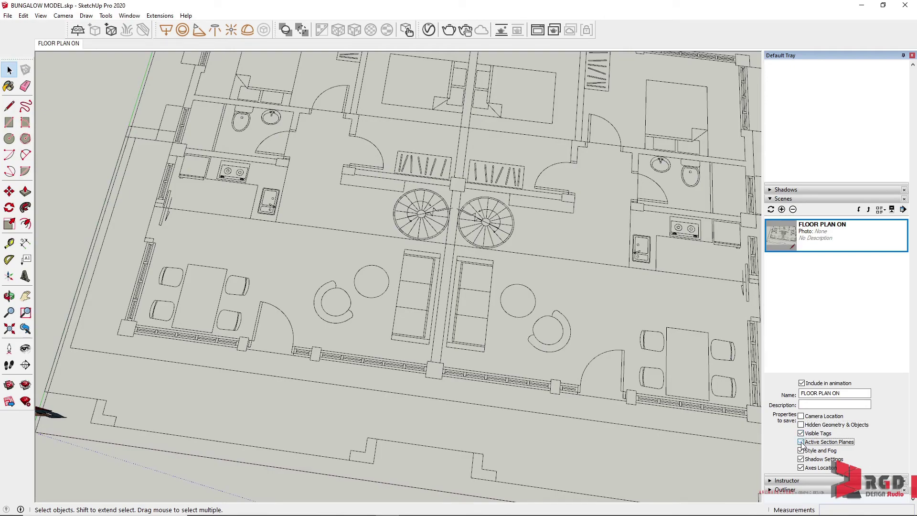
pyautogui.click(801, 450)
pyautogui.click(801, 459)
pyautogui.click(802, 468)
pyautogui.click(813, 238)
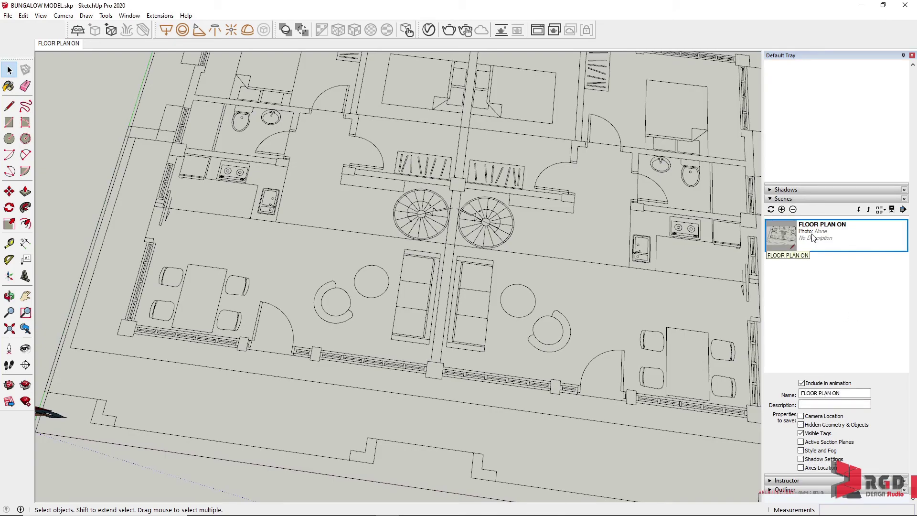
pyautogui.click(848, 288)
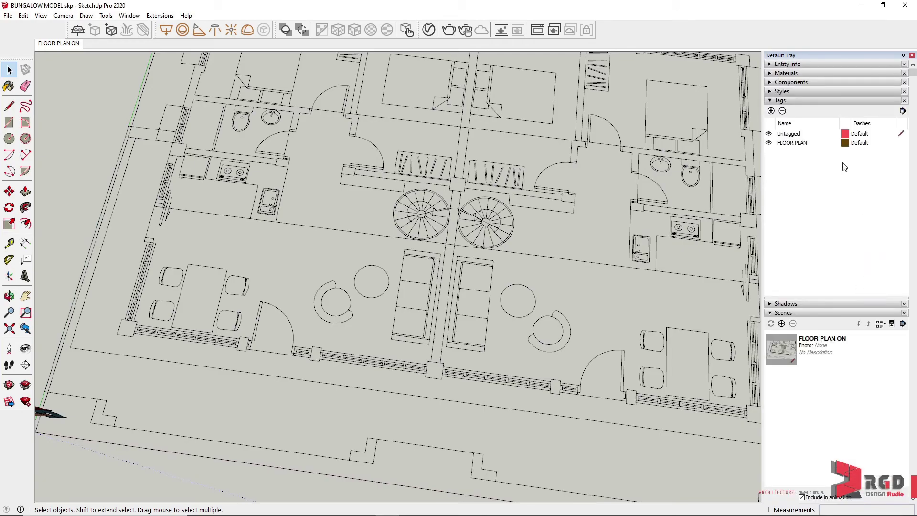
# Hide the FLOOR PLAN tag and add a new scene named FLOOR PLAN OFF.
pyautogui.click(768, 143)
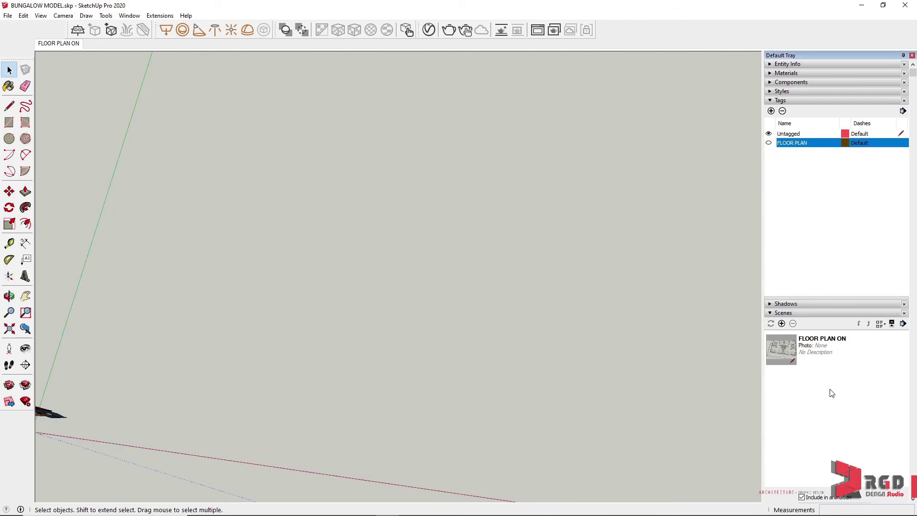
pyautogui.click(783, 325)
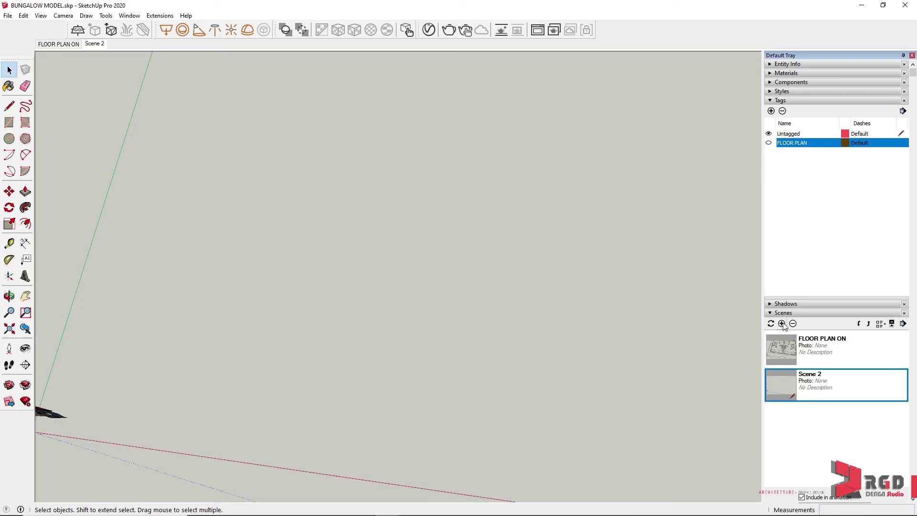
pyautogui.scroll(-3, 826, 393)
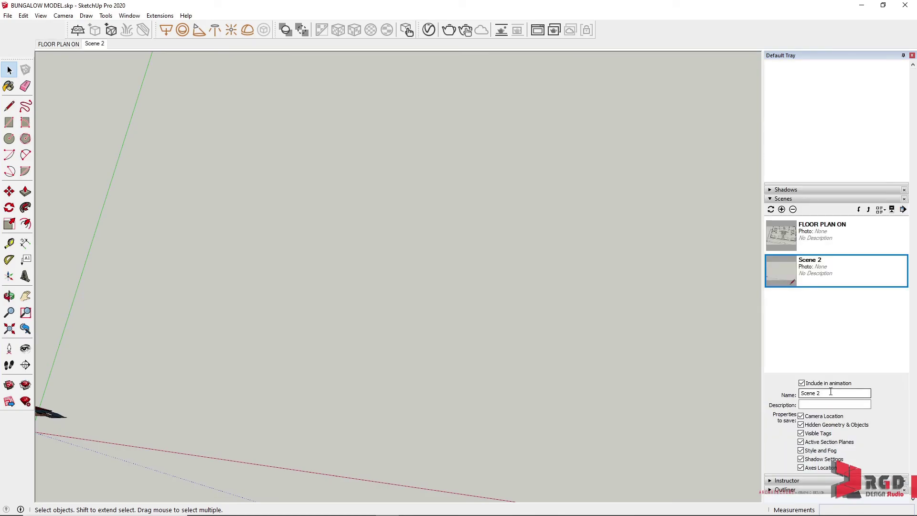
pyautogui.moveTo(827, 393); pyautogui.dragTo(792, 392)
pyautogui.write('FLOOR PLAN OFF')
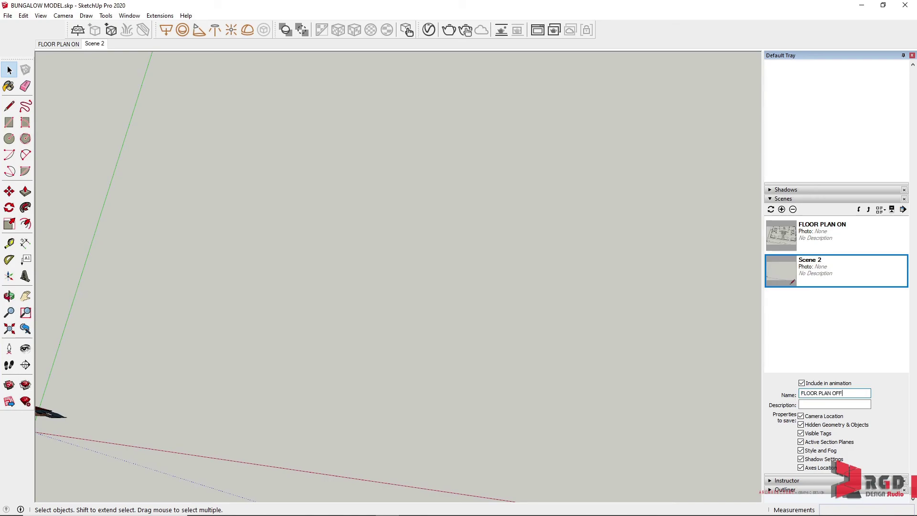
# Uncheck camera location, hidden geometry, section planes, style and fog, shadows and axes for the scene.
pyautogui.click(801, 416)
pyautogui.click(801, 425)
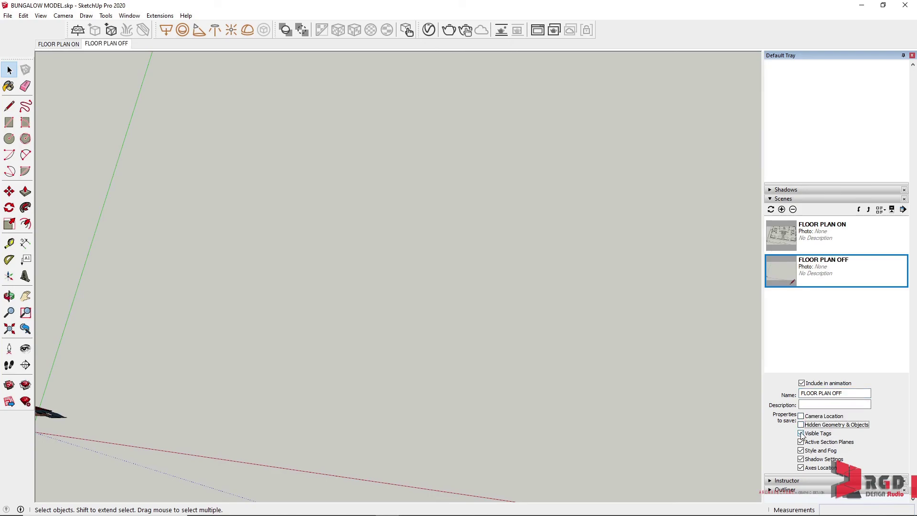
pyautogui.click(801, 442)
pyautogui.click(800, 450)
pyautogui.click(801, 459)
pyautogui.click(801, 467)
pyautogui.click(856, 345)
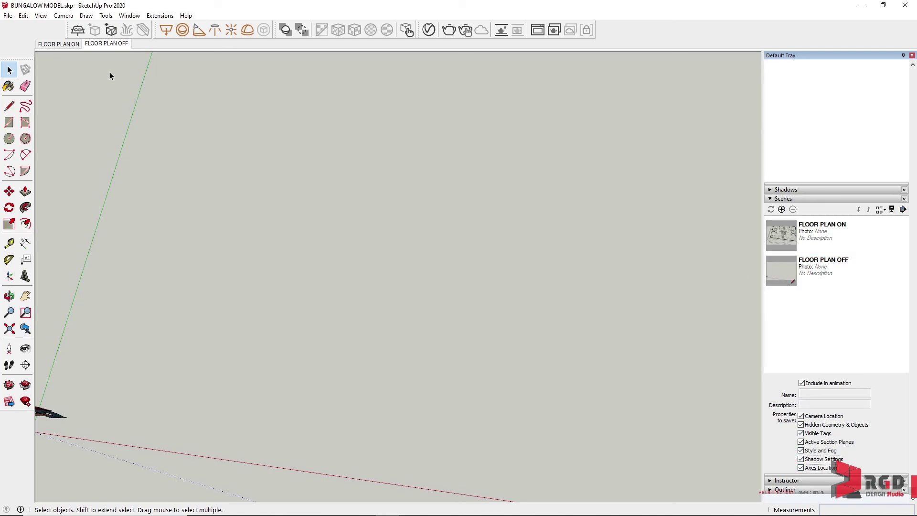
# Alternate between the FLOOR PLAN ON and FLOOR PLAN OFF scenes twice, ending on FLOOR PLAN ON.
pyautogui.click(67, 45)
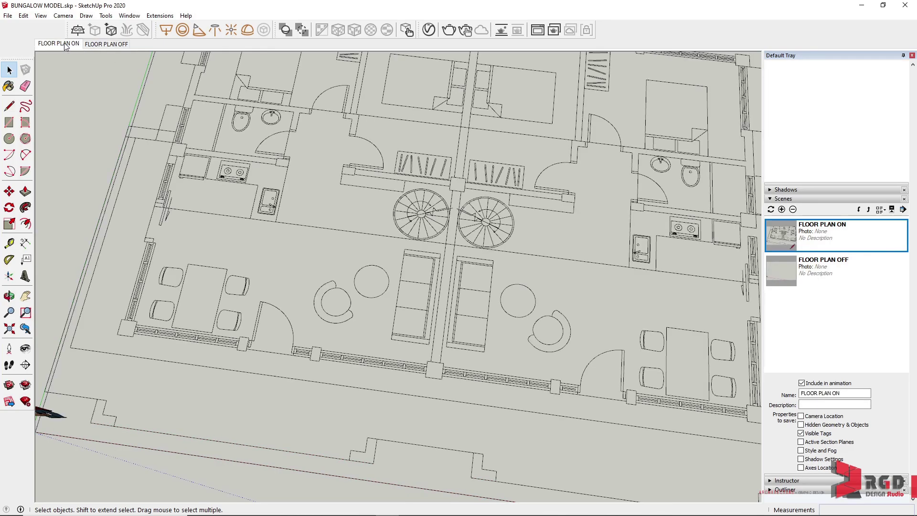
pyautogui.click(108, 45)
pyautogui.click(72, 45)
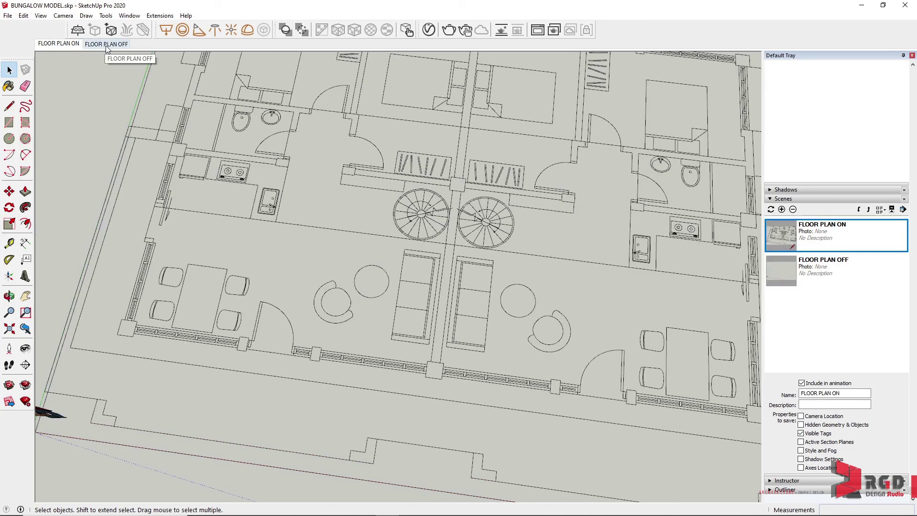
pyautogui.click(107, 44)
pyautogui.click(65, 45)
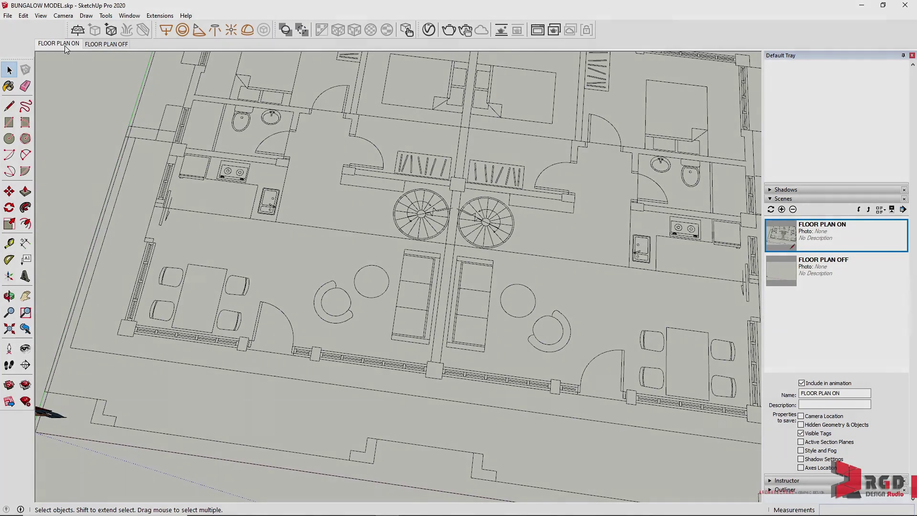